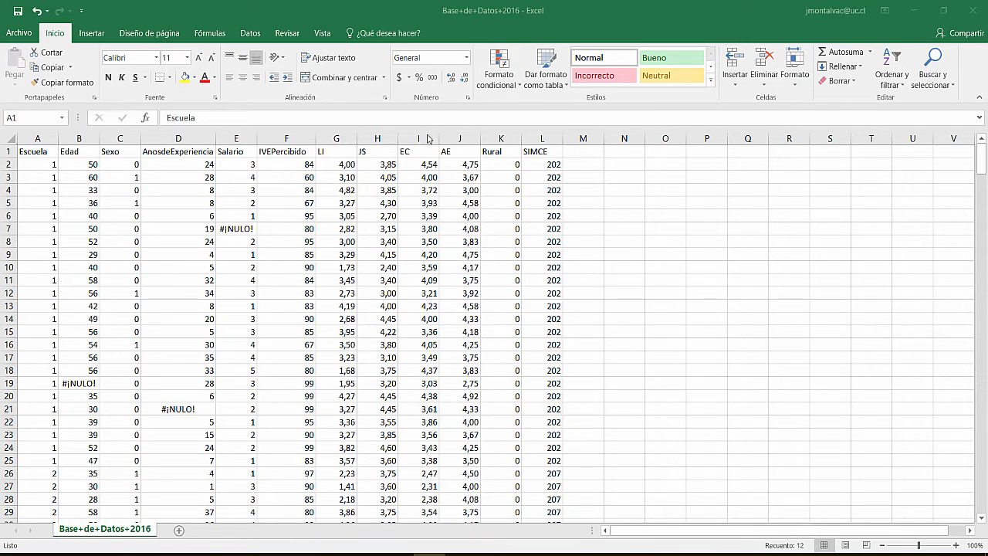
# Step: Review the Excel headers and values from Escuela through Salario, heading toward the LI column
pyautogui.click(43, 154)
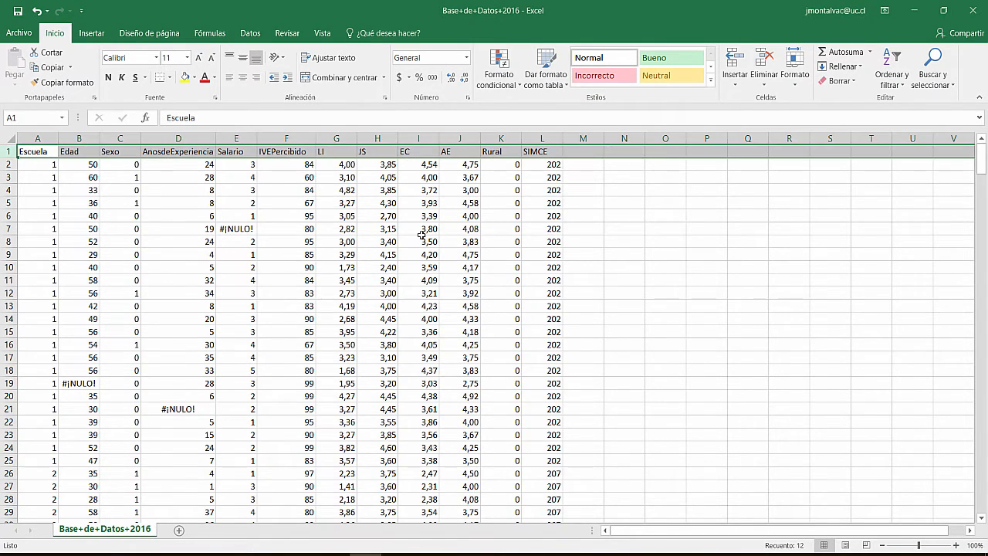
pyautogui.hotkey('ctrl', 'Home')
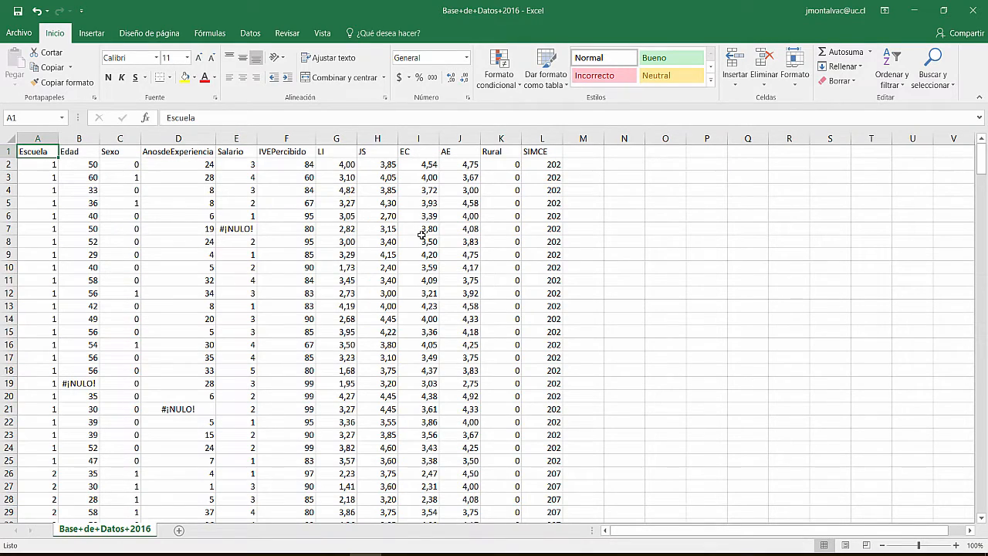
pyautogui.press('Down')
pyautogui.press('Down')
pyautogui.press('Down')
pyautogui.press('Down')
pyautogui.press('Down')
pyautogui.press('Down')
pyautogui.press('Down')
pyautogui.press('Down')
pyautogui.press('Down')
pyautogui.press('Down')
pyautogui.press('Down')
pyautogui.press('Down')
pyautogui.press('Down')
pyautogui.press('Down')
pyautogui.press('Down')
pyautogui.press('Down')
pyautogui.press('Down')
pyautogui.press('Down')
pyautogui.press('Down')
pyautogui.press('Down')
pyautogui.press('Down')
pyautogui.press('Down')
pyautogui.press('Down')
pyautogui.press('Down')
pyautogui.press('Down')
pyautogui.press('Down')
pyautogui.press('Down')
pyautogui.press('Down')
pyautogui.press('Down')
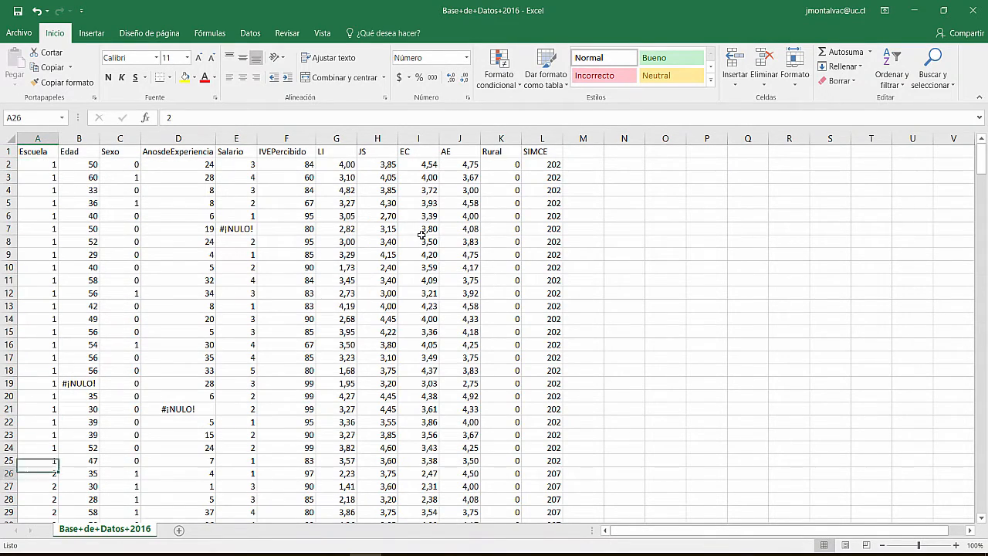
pyautogui.press('Up')
pyautogui.press('Up')
pyautogui.press('Up')
pyautogui.press('Up')
pyautogui.press('Up')
pyautogui.press('Up')
pyautogui.press('Up')
pyautogui.press('Up')
pyautogui.press('Up')
pyautogui.press('Up')
pyautogui.press('Up')
pyautogui.press('Up')
pyautogui.press('Up')
pyautogui.press('Up')
pyautogui.press('Up')
pyautogui.press('Up')
pyautogui.press('Up')
pyautogui.press('Up')
pyautogui.press('Up')
pyautogui.press('Up')
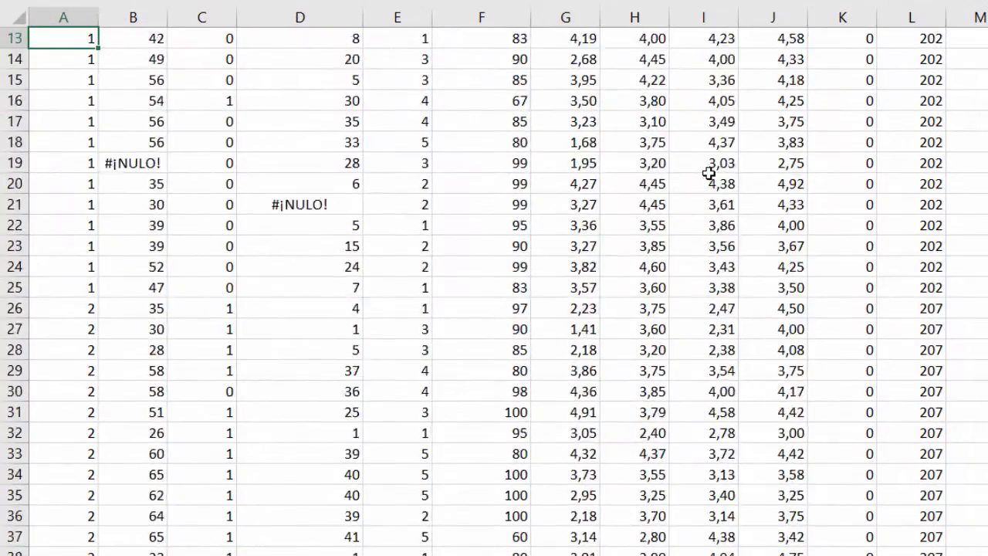
pyautogui.press('Up')
pyautogui.press('Up')
pyautogui.press('Up')
pyautogui.press('Up')
pyautogui.press('Up')
pyautogui.press('Up')
pyautogui.press('Up')
pyautogui.press('Up')
pyautogui.press('Up')
pyautogui.press('Up')
pyautogui.press('Up')
pyautogui.press('Up')
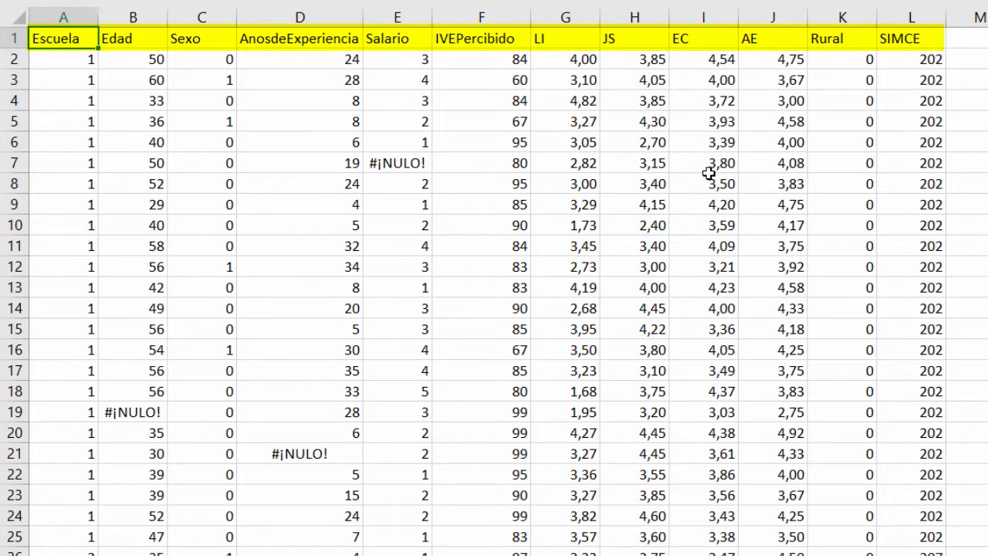
pyautogui.press('Right')
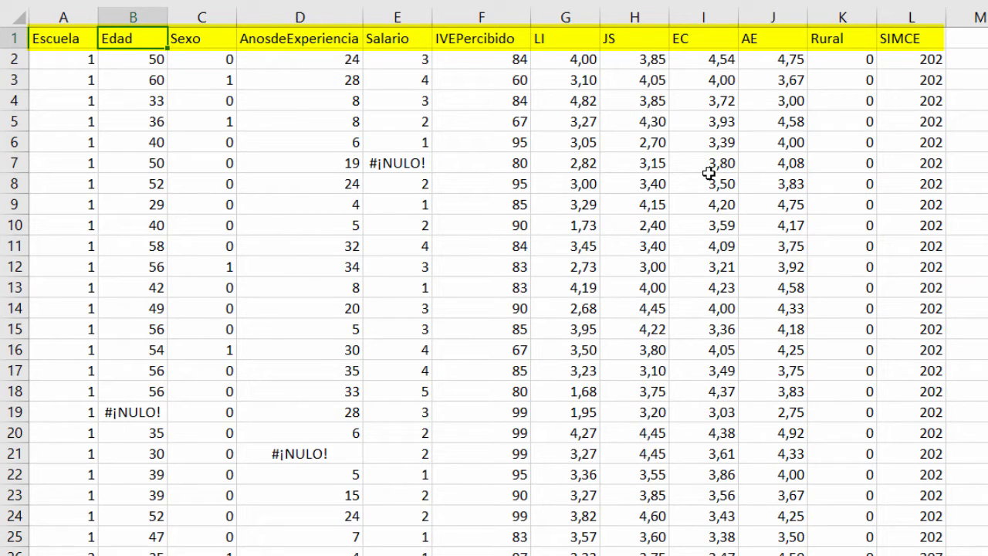
pyautogui.press('Right')
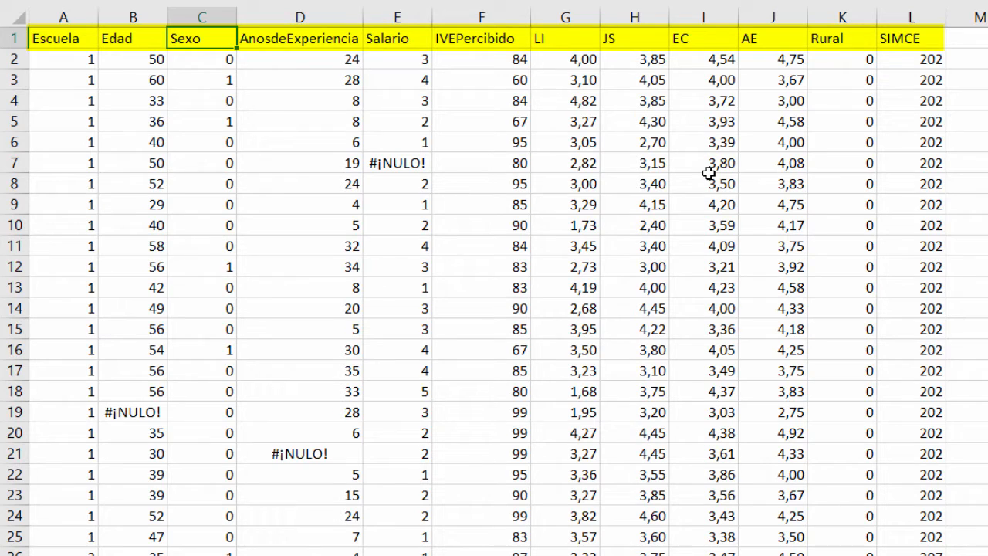
pyautogui.press('Right')
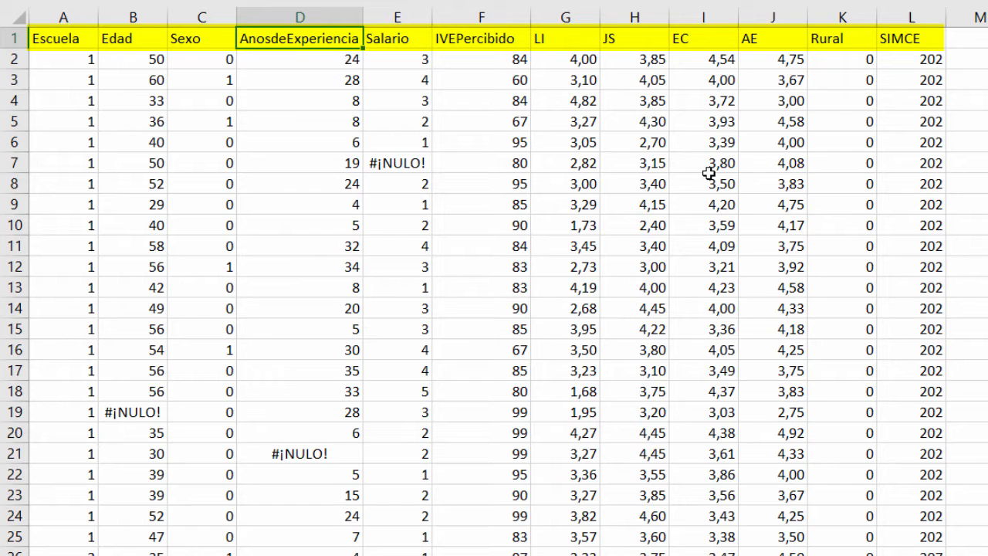
pyautogui.press('Right')
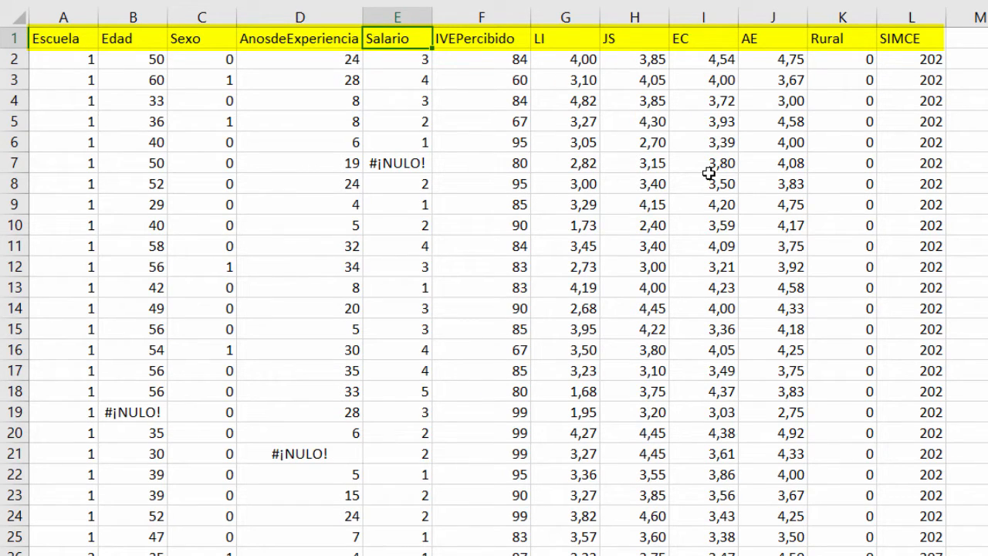
pyautogui.press('Down')
pyautogui.press('Down')
pyautogui.press('Down')
pyautogui.press('Down')
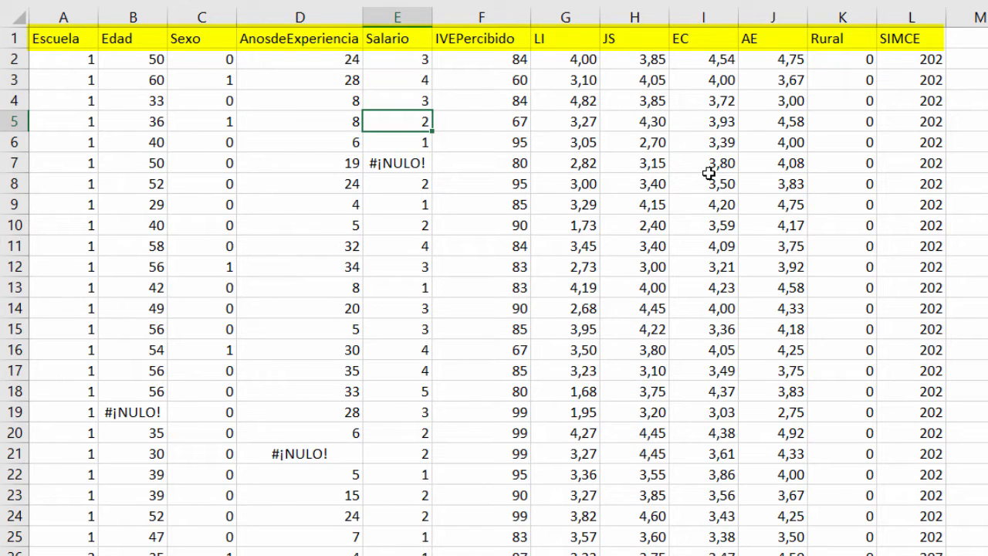
pyautogui.press('Up')
pyautogui.press('Up')
pyautogui.press('Up')
pyautogui.press('Up')
pyautogui.press('Right')
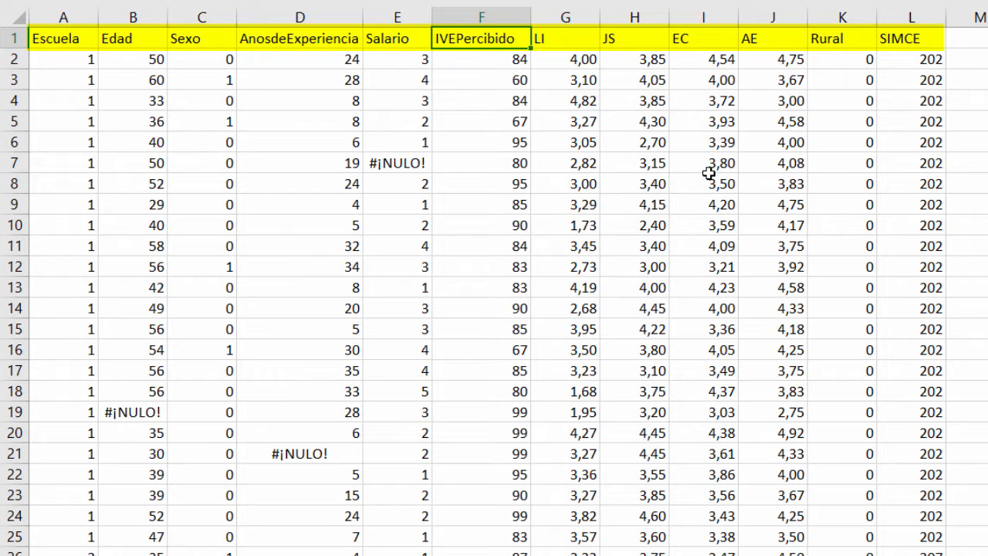
pyautogui.press('Right')
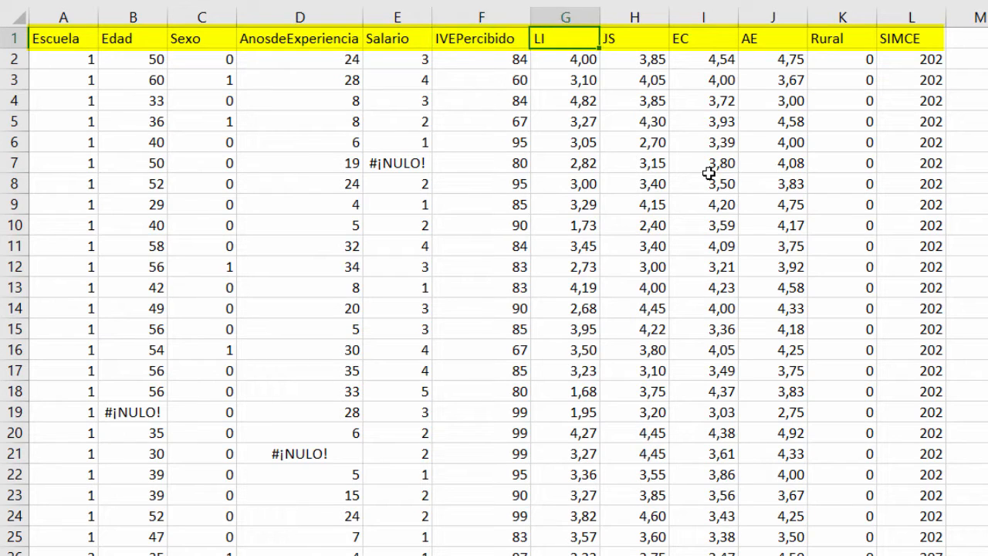
pyautogui.press('Right')
pyautogui.press('Right')
pyautogui.press('Right')
pyautogui.press('Left')
pyautogui.press('Left')
pyautogui.press('Left')
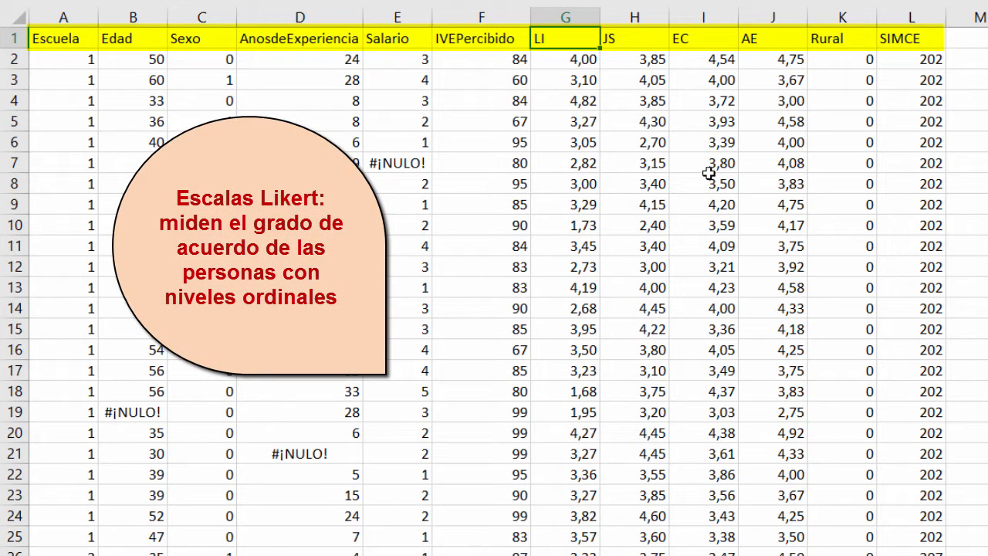
# Step: Inspect the LI, JS, EC and AE columns, comparing the first EC and AE values
pyautogui.press('Down')
pyautogui.press('Down')
pyautogui.press('Down')
pyautogui.press('Down')
pyautogui.press('Down')
pyautogui.press('Down')
pyautogui.press('Down')
pyautogui.press('Down')
pyautogui.press('Down')
pyautogui.press('Down')
pyautogui.press('Down')
pyautogui.press('Down')
pyautogui.press('Down')
pyautogui.press('Down')
pyautogui.press('Down')
pyautogui.press('Down')
pyautogui.press('Down')
pyautogui.press('Down')
pyautogui.press('Down')
pyautogui.press('Down')
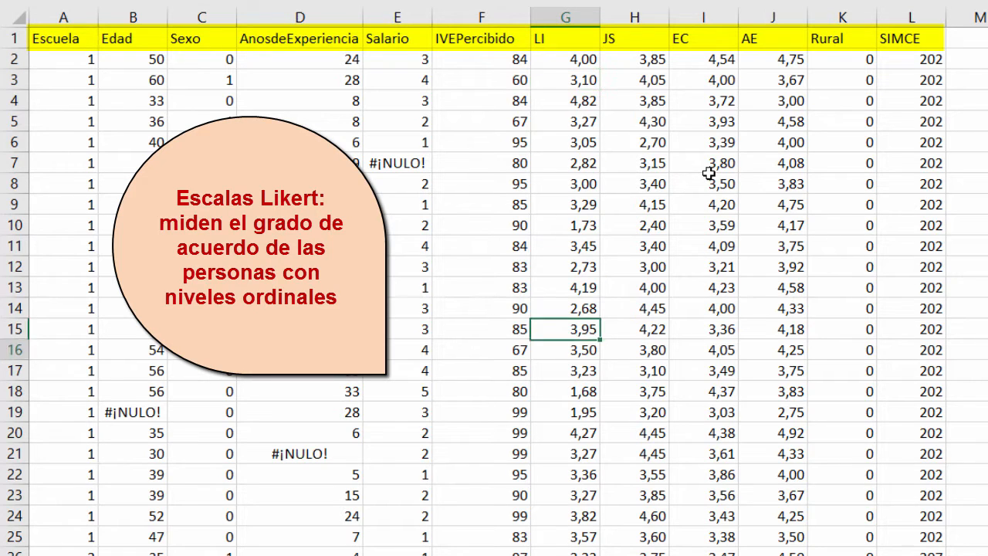
pyautogui.press('Up')
pyautogui.press('Up')
pyautogui.press('Up')
pyautogui.press('Up')
pyautogui.press('Up')
pyautogui.press('Up')
pyautogui.press('Up')
pyautogui.press('Up')
pyautogui.press('Up')
pyautogui.press('Up')
pyautogui.press('Up')
pyautogui.press('Up')
pyautogui.press('Up')
pyautogui.press('Up')
pyautogui.press('Up')
pyautogui.press('Up')
pyautogui.press('Up')
pyautogui.press('Up')
pyautogui.press('Up')
pyautogui.press('Up')
pyautogui.press('Right')
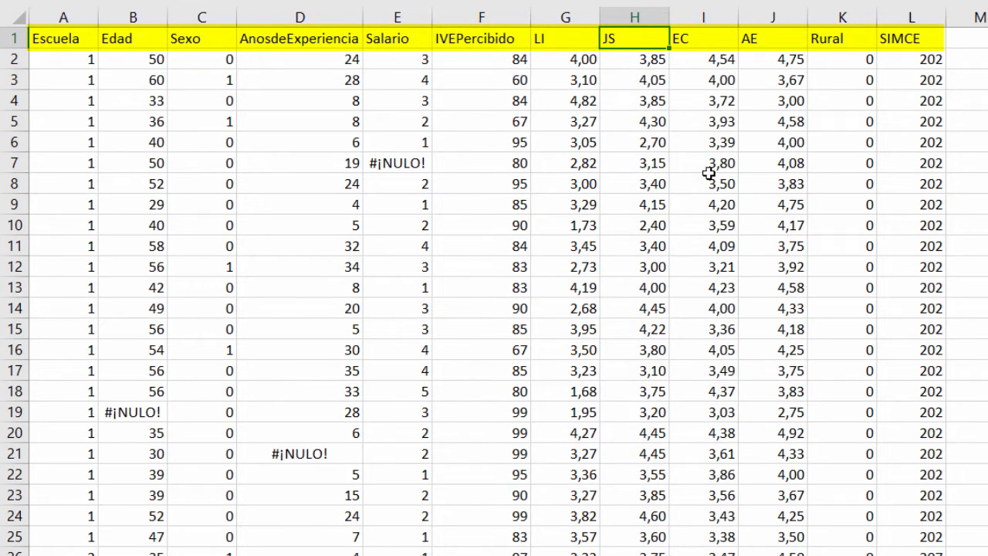
pyautogui.press('Right')
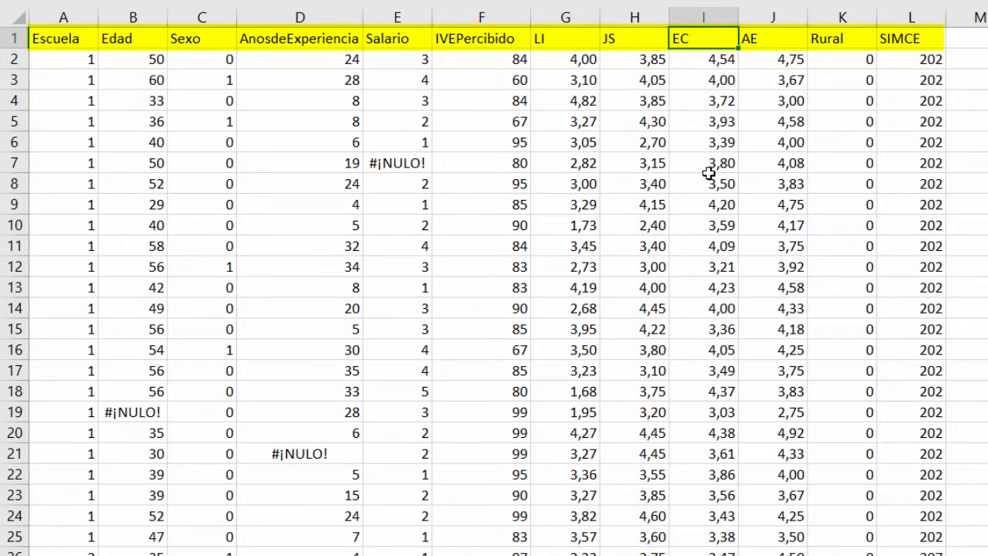
pyautogui.press('Right')
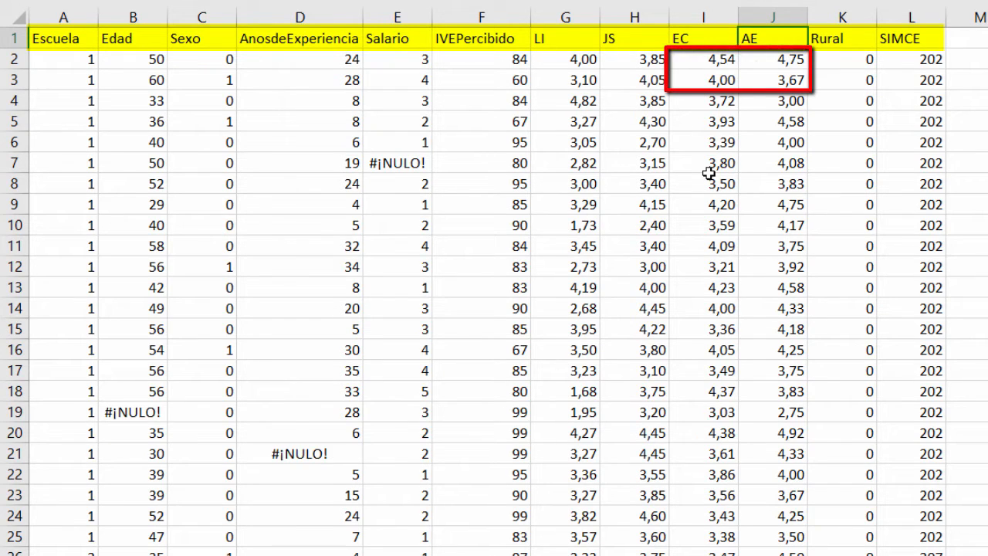
pyautogui.press('Down')
pyautogui.press('Left')
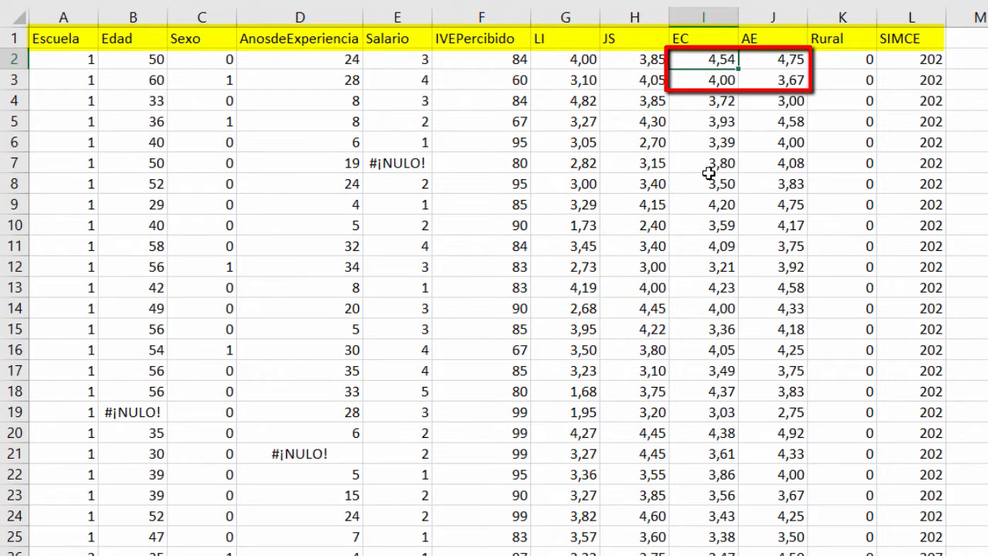
pyautogui.press('Right')
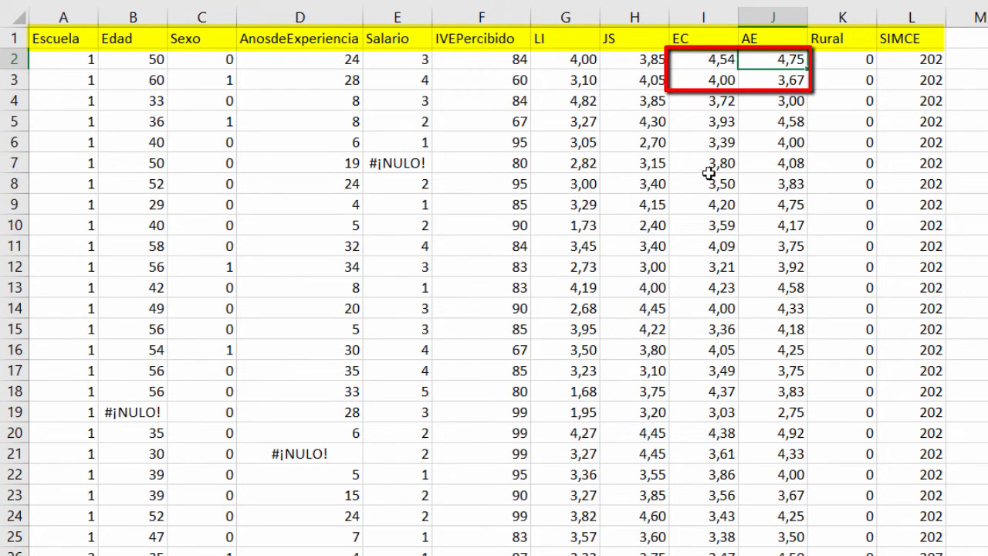
pyautogui.press('Left')
pyautogui.press('Down')
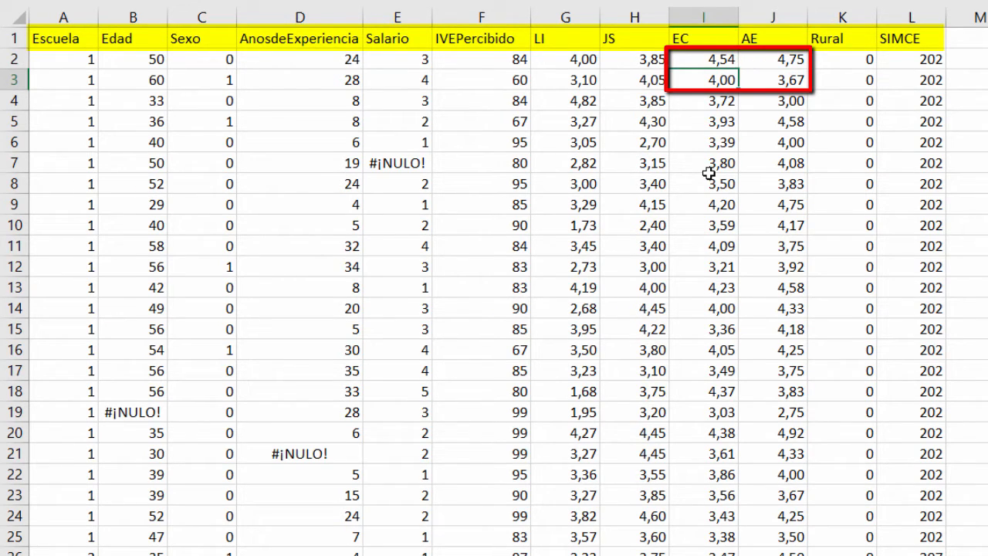
pyautogui.press('Right')
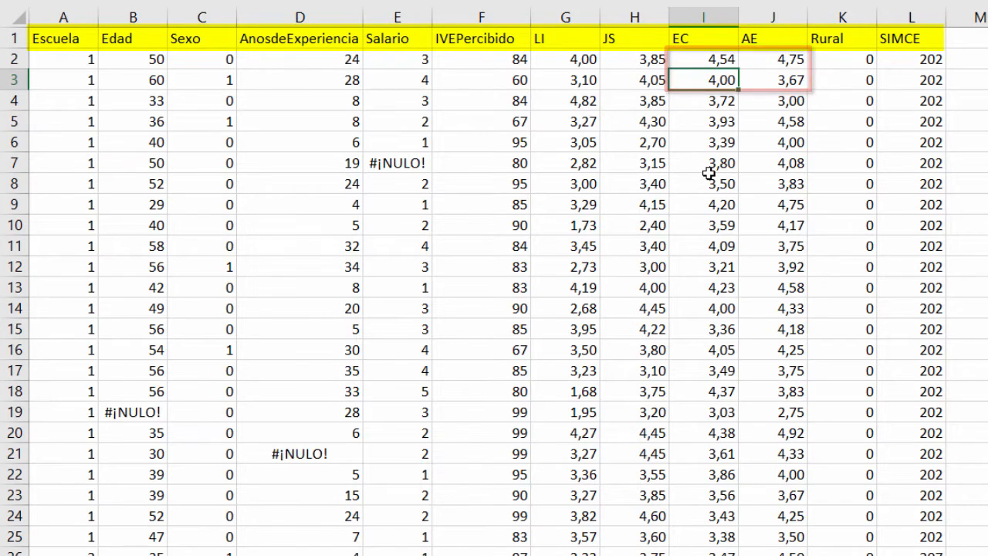
pyautogui.press('Up')
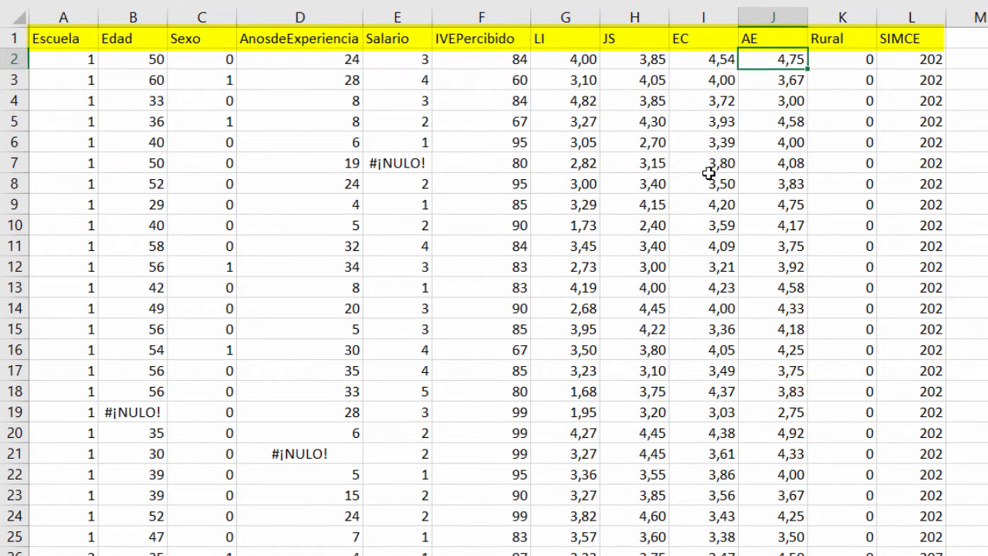
pyautogui.hotkey('shift', 'Left')
pyautogui.hotkey('shift', 'Left')
pyautogui.hotkey('shift', 'Left')
pyautogui.hotkey('shift', 'Left')
pyautogui.hotkey('shift', 'Left')
pyautogui.hotkey('shift', 'Left')
pyautogui.hotkey('shift', 'Left')
pyautogui.hotkey('shift', 'Left')
pyautogui.hotkey('shift', 'Left')
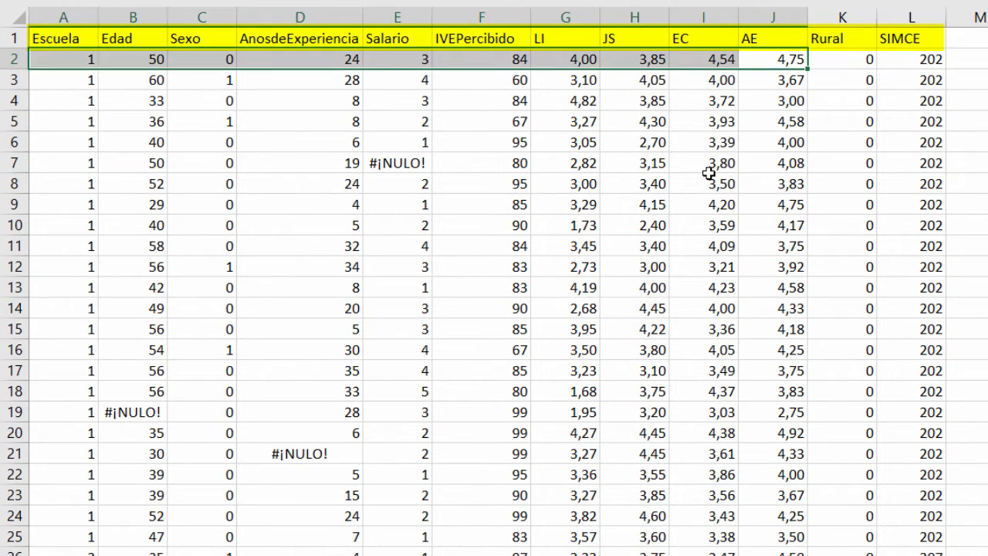
pyautogui.hotkey('shift', 'Right')
# Step: Find where Rural switches from 0 to 1, then bring up the empty SPSS dataset Sin título1
pyautogui.press('Right')
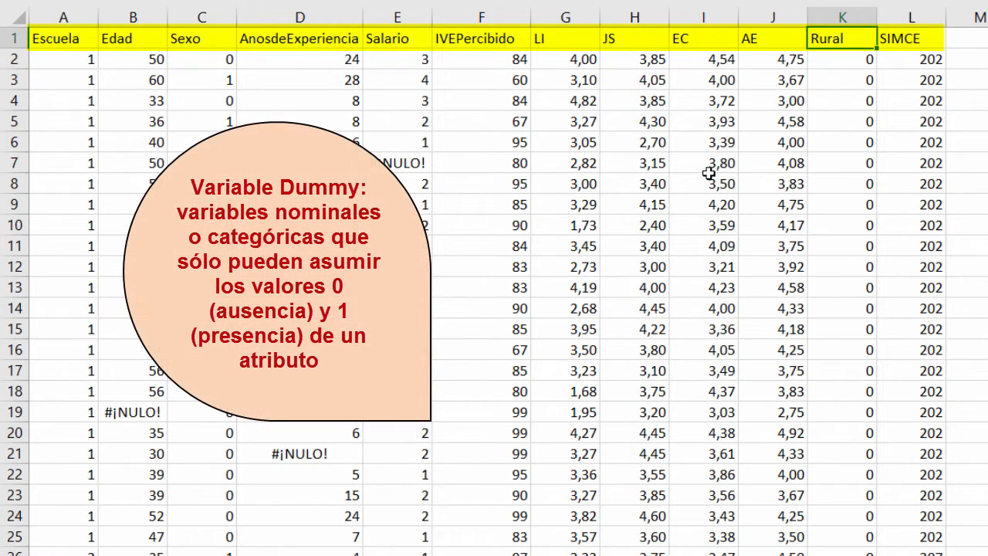
pyautogui.press('Down')
pyautogui.press('Down')
pyautogui.press('Down')
pyautogui.press('Down')
pyautogui.press('Down')
pyautogui.press('Down')
pyautogui.press('Up')
pyautogui.press('Up')
pyautogui.press('Up')
pyautogui.press('Up')
pyautogui.press('Up')
pyautogui.press('Up')
pyautogui.press('Up')
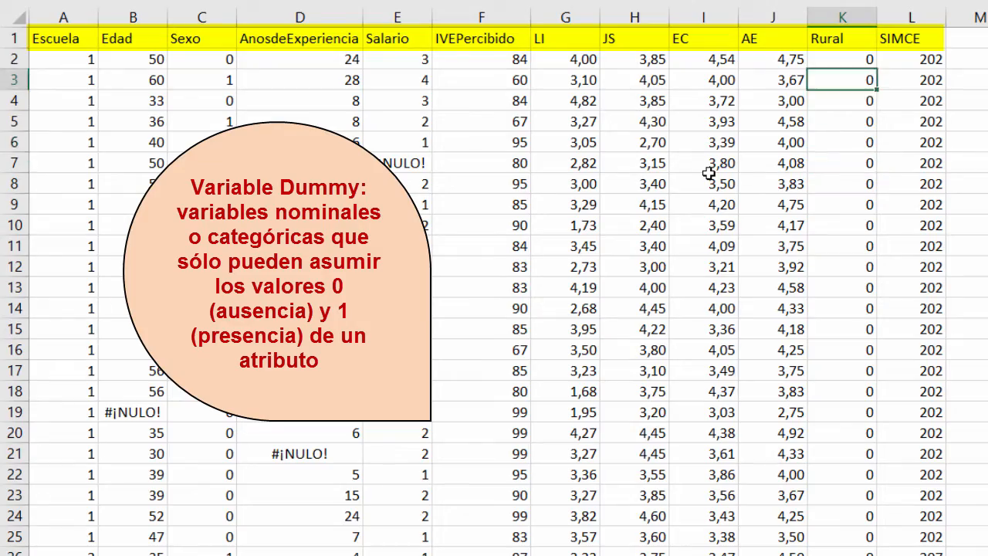
pyautogui.press('Down')
pyautogui.press('Down')
pyautogui.press('Down')
pyautogui.press('Down')
pyautogui.press('Down')
pyautogui.press('Down')
pyautogui.press('Down')
pyautogui.press('Down')
pyautogui.press('Down')
pyautogui.press('Down')
pyautogui.press('Down')
pyautogui.press('Down')
pyautogui.press('Down')
pyautogui.press('Down')
pyautogui.press('Down')
pyautogui.press('Down')
pyautogui.press('Down')
pyautogui.press('Down')
pyautogui.press('Down')
pyautogui.press('Down')
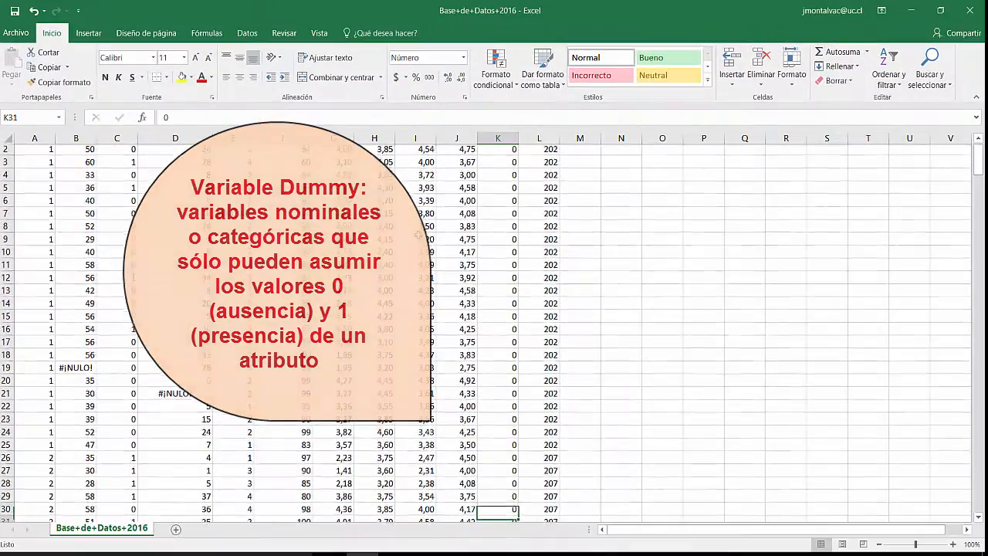
pyautogui.press('Down')
pyautogui.press('Down')
pyautogui.press('Down')
pyautogui.press('Down')
pyautogui.press('Down')
pyautogui.press('Down')
pyautogui.press('Down')
pyautogui.press('Down')
pyautogui.press('Down')
pyautogui.press('Down')
pyautogui.press('Down')
pyautogui.press('Down')
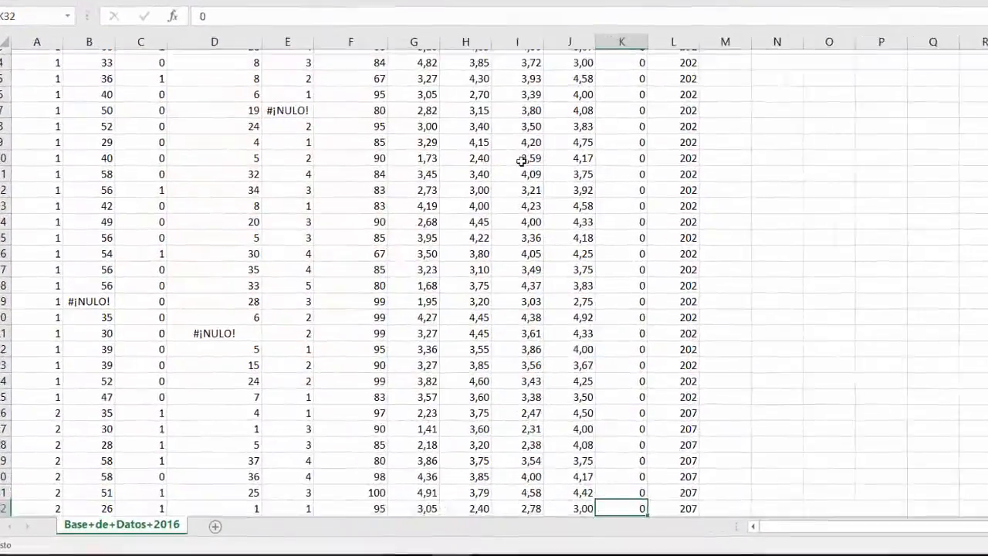
pyautogui.press('Up')
pyautogui.press('Up')
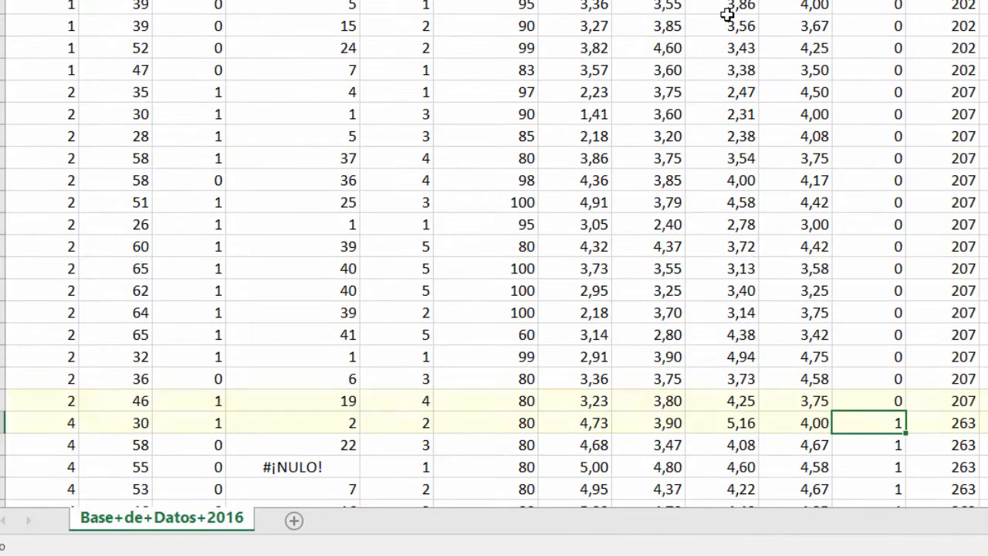
pyautogui.press('Left')
pyautogui.press('Left')
pyautogui.press('Left')
pyautogui.press('Left')
pyautogui.press('Left')
pyautogui.press('Left')
pyautogui.press('Left')
pyautogui.press('Left')
pyautogui.press('Left')
pyautogui.press('Left')
pyautogui.press('Right')
pyautogui.press('Right')
pyautogui.press('Right')
pyautogui.press('Right')
pyautogui.press('Right')
pyautogui.press('Right')
pyautogui.press('Right')
pyautogui.press('Right')
pyautogui.press('Right')
pyautogui.press('Right')
pyautogui.press('Right')
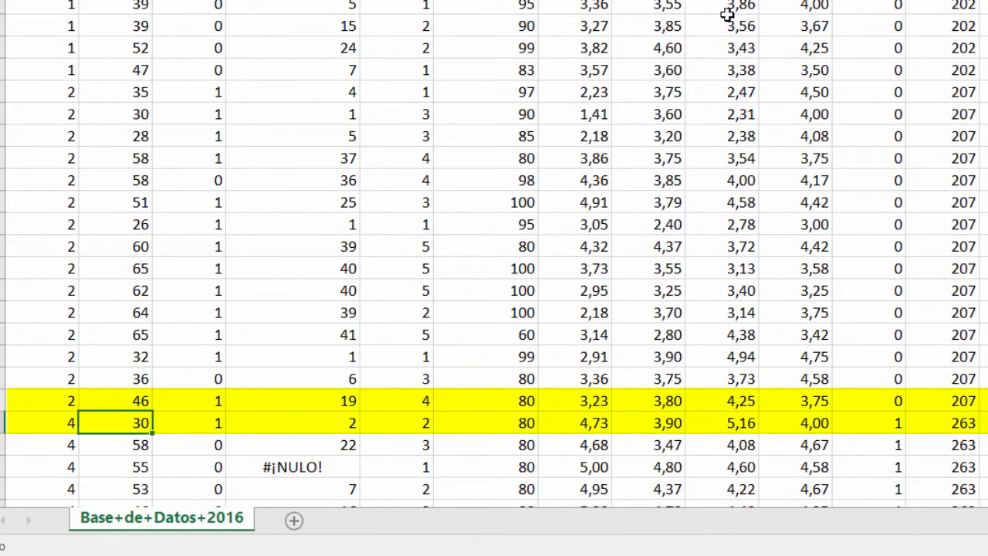
pyautogui.press('Left')
pyautogui.press('Up')
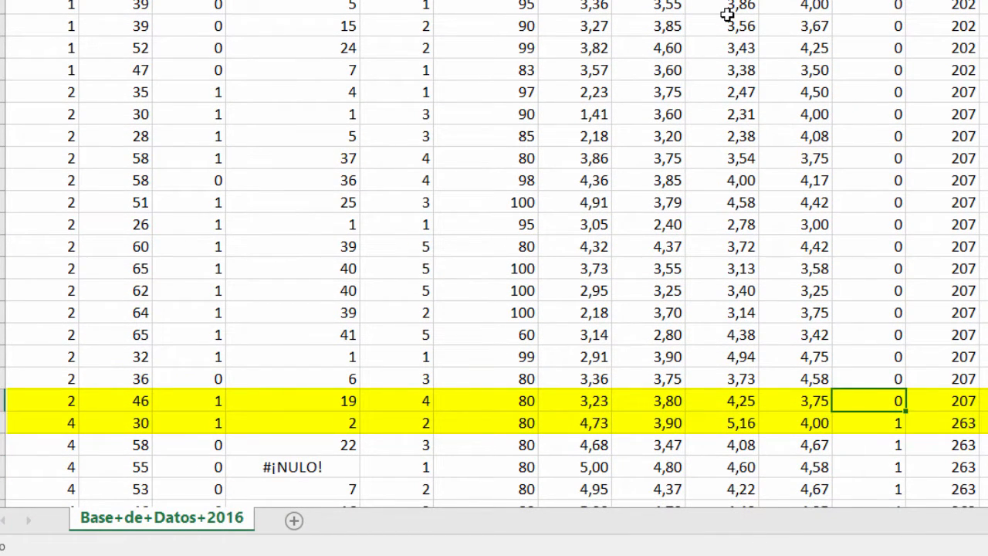
pyautogui.press('Down')
pyautogui.press('Up')
pyautogui.press('Down')
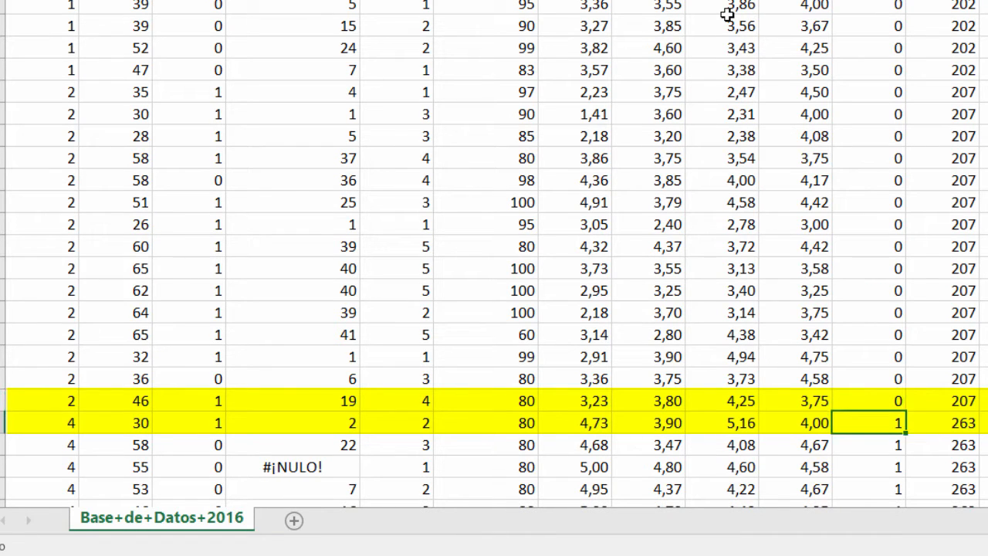
pyautogui.press('Right')
pyautogui.press('Left')
pyautogui.press('Up')
pyautogui.press('Down')
pyautogui.press('Right')
pyautogui.press('Up')
pyautogui.press('Up')
pyautogui.press('Up')
pyautogui.press('Up')
pyautogui.press('Up')
pyautogui.press('Up')
pyautogui.press('Up')
pyautogui.press('Up')
pyautogui.press('Up')
pyautogui.press('Up')
pyautogui.press('Up')
pyautogui.press('Up')
pyautogui.press('Up')
pyautogui.press('Up')
pyautogui.press('Up')
pyautogui.press('Up')
pyautogui.press('Up')
pyautogui.press('Up')
pyautogui.press('Up')
pyautogui.press('Up')
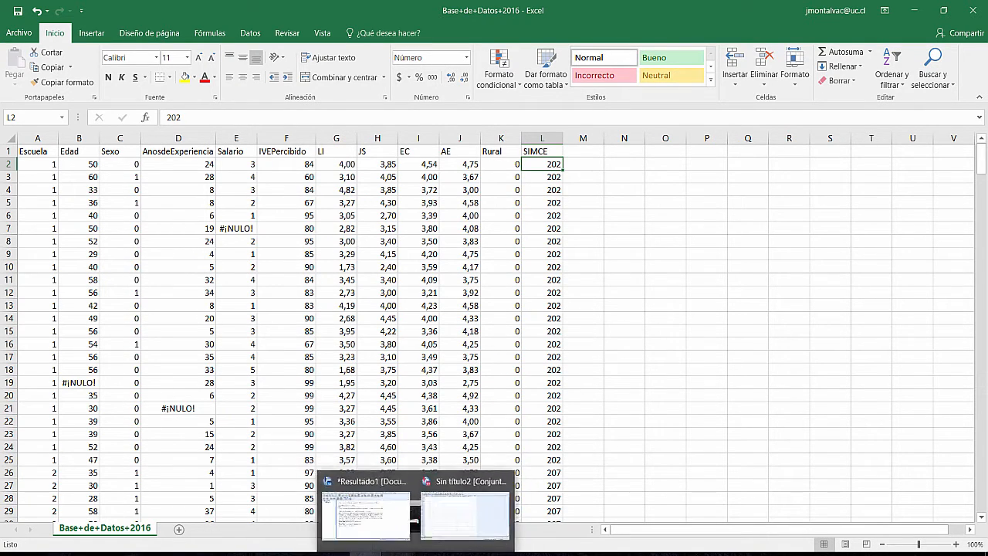
pyautogui.click(397, 554)
pyautogui.click(450, 517)
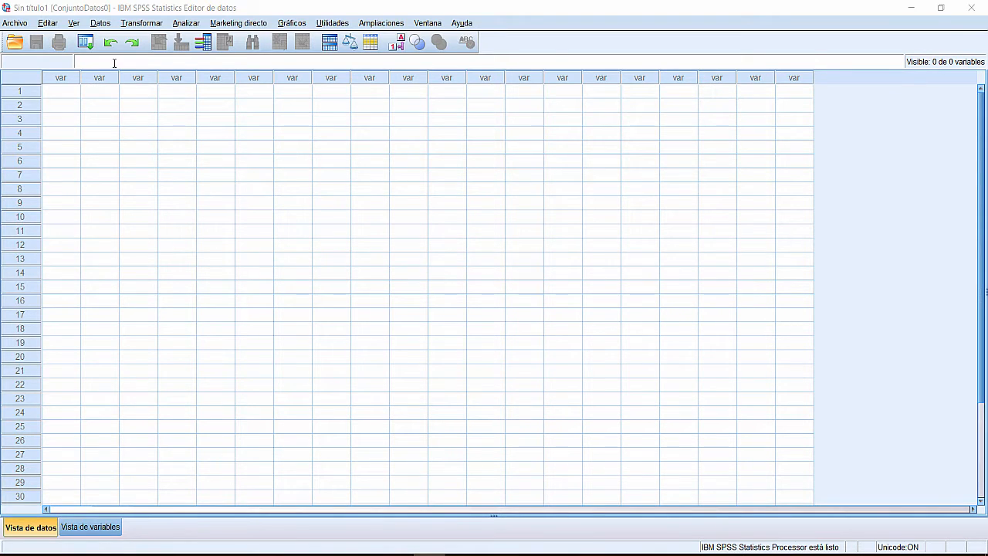
# Step: Open Base+de+Datos+2016.xlsx from the BD folder via Archivo > Abrir > Datos, listing all file types
pyautogui.click(15, 22)
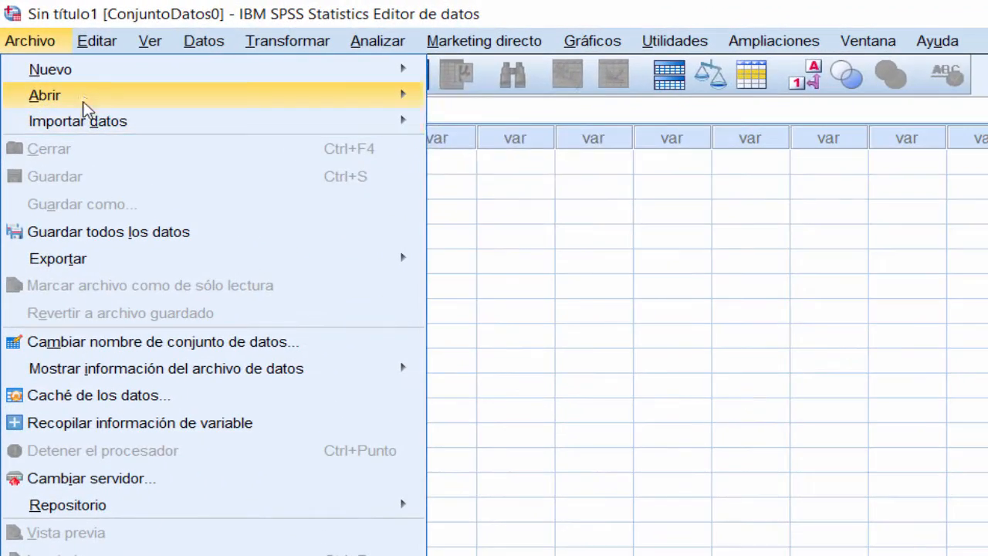
pyautogui.moveTo(65, 80)
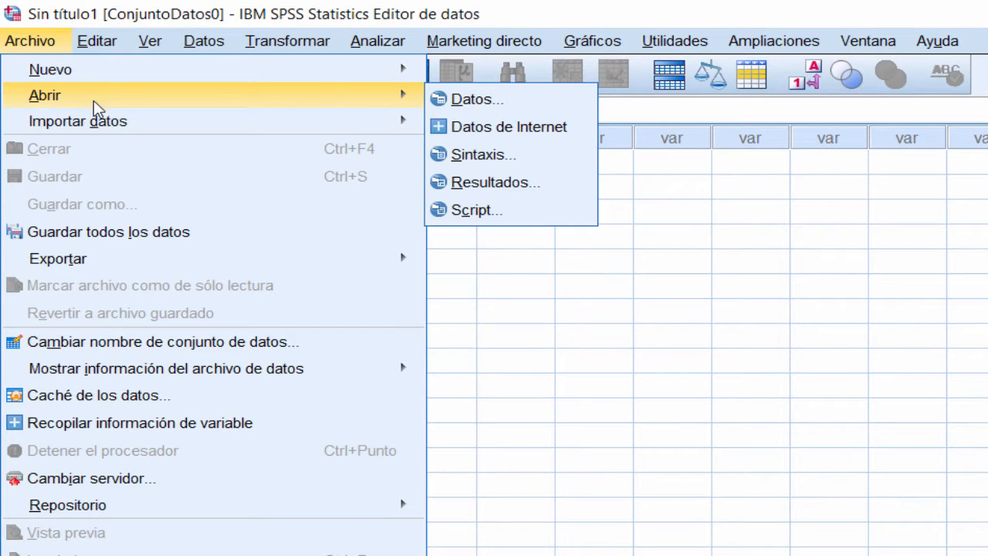
pyautogui.click(494, 101)
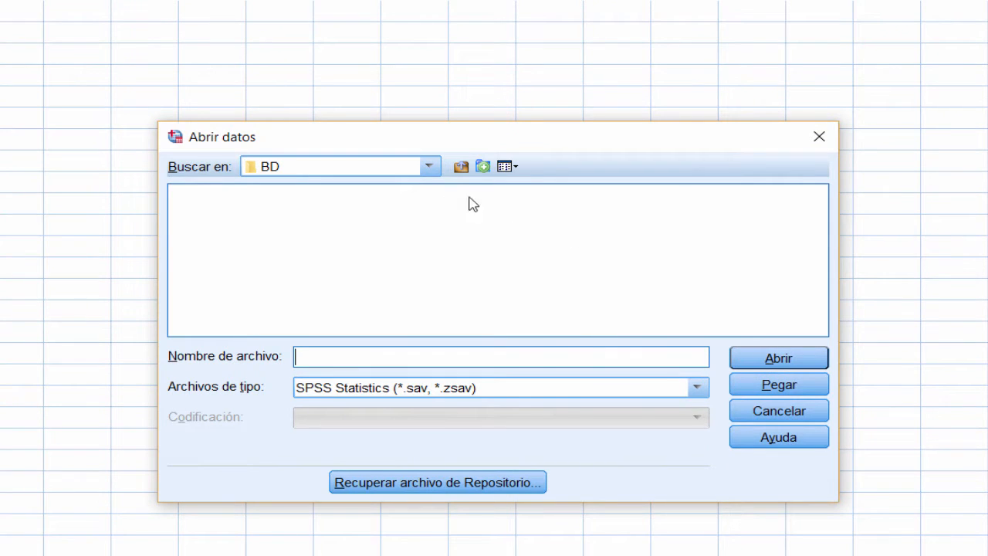
pyautogui.click(428, 168)
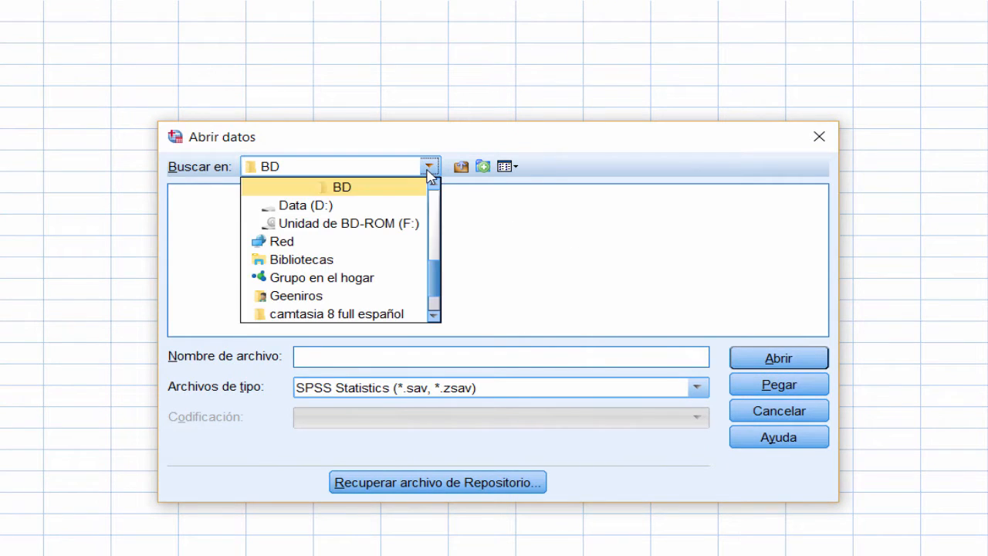
pyautogui.click(369, 190)
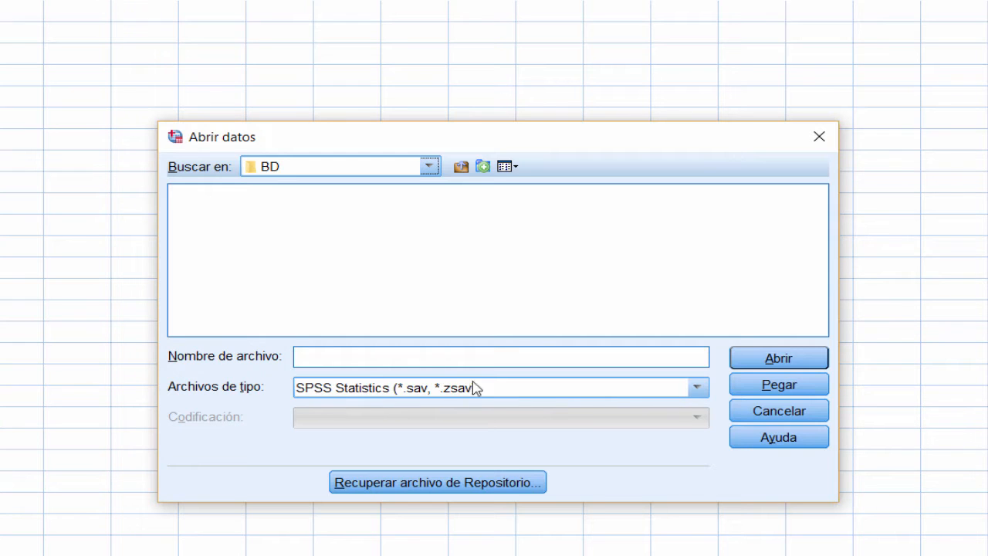
pyautogui.click(696, 388)
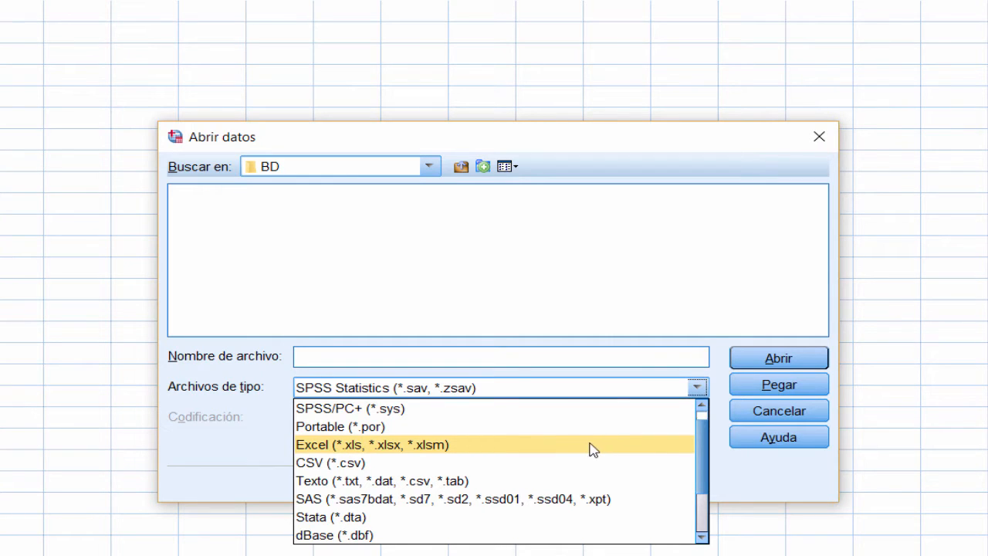
pyautogui.click(435, 449)
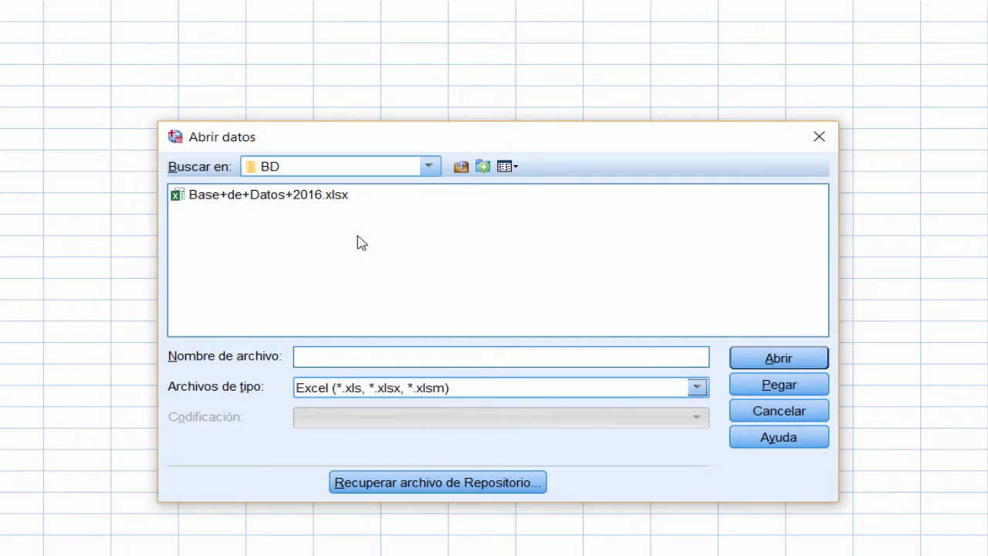
pyautogui.click(697, 386)
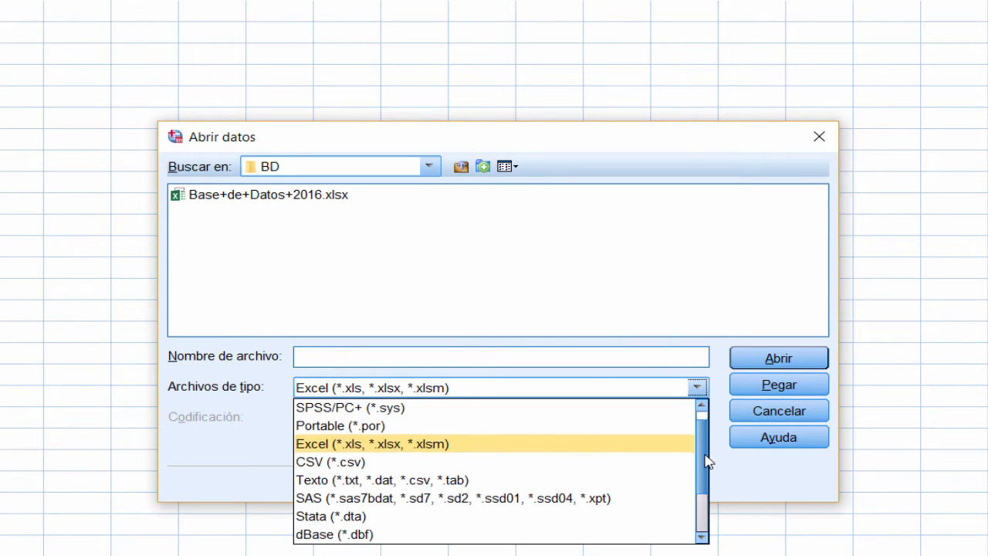
pyautogui.scroll(-2, 706, 479)
pyautogui.click(428, 540)
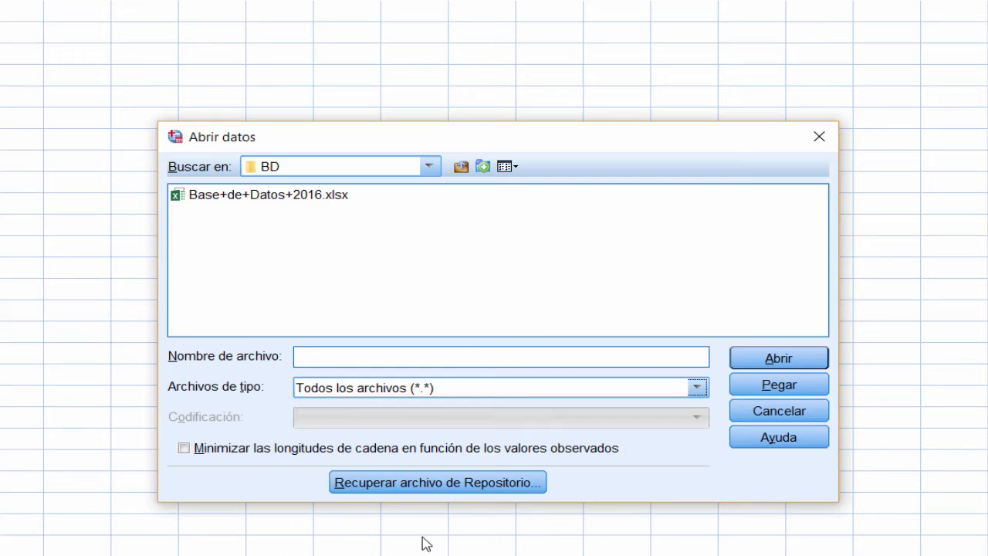
pyautogui.click(304, 199)
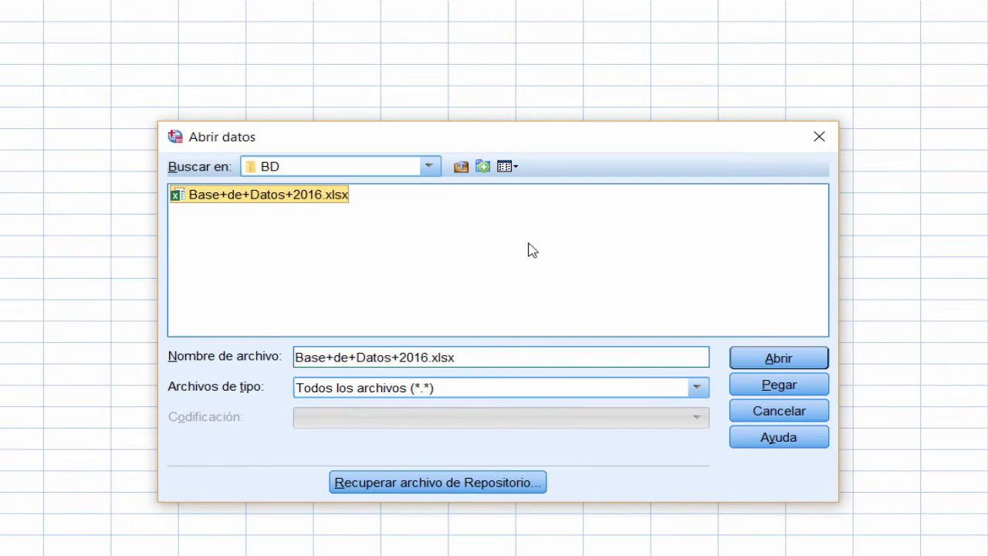
pyautogui.click(779, 360)
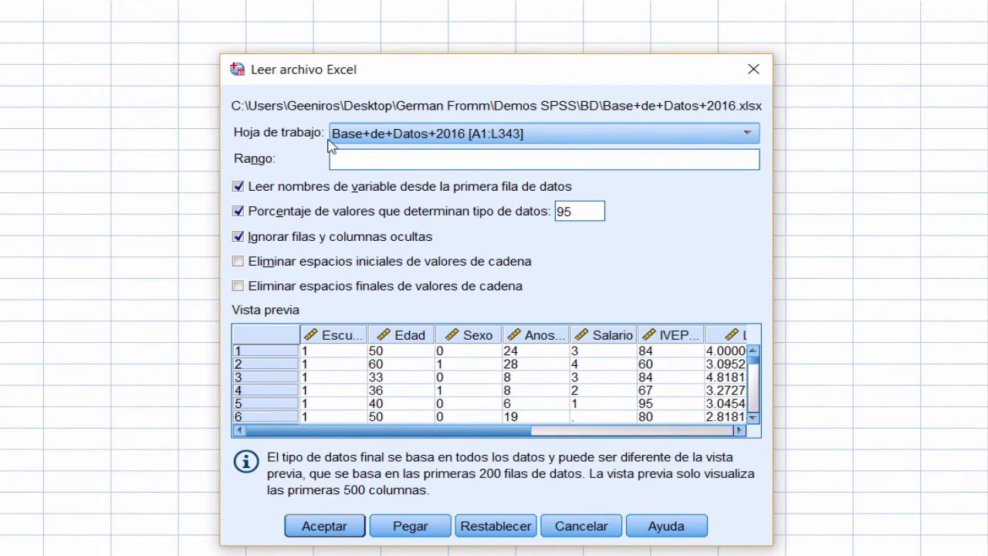
# Step: Read the Base+de+Datos+2016 [A1:L343] worksheet into SPSS, taking variable names from the first row
pyautogui.click(748, 133)
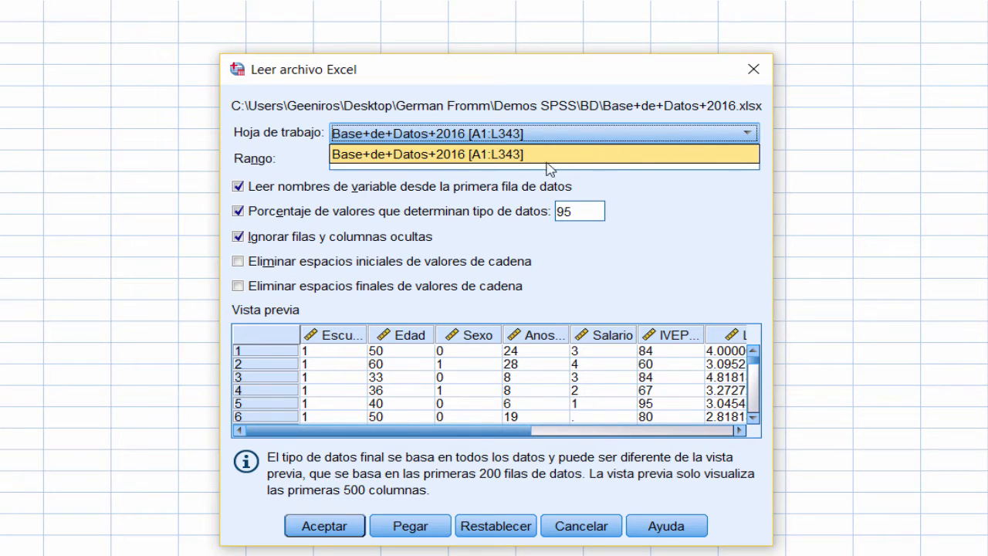
pyautogui.click(488, 155)
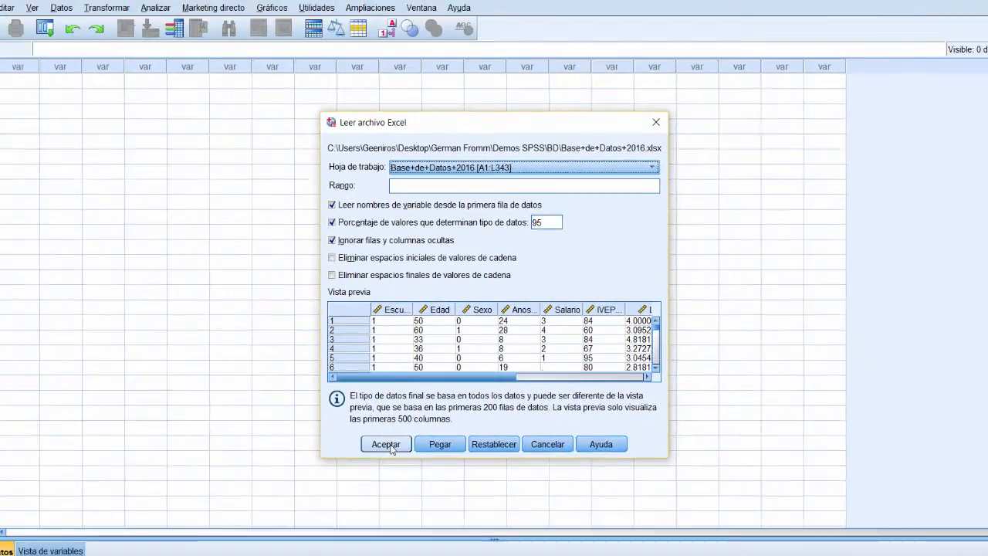
pyautogui.click(332, 527)
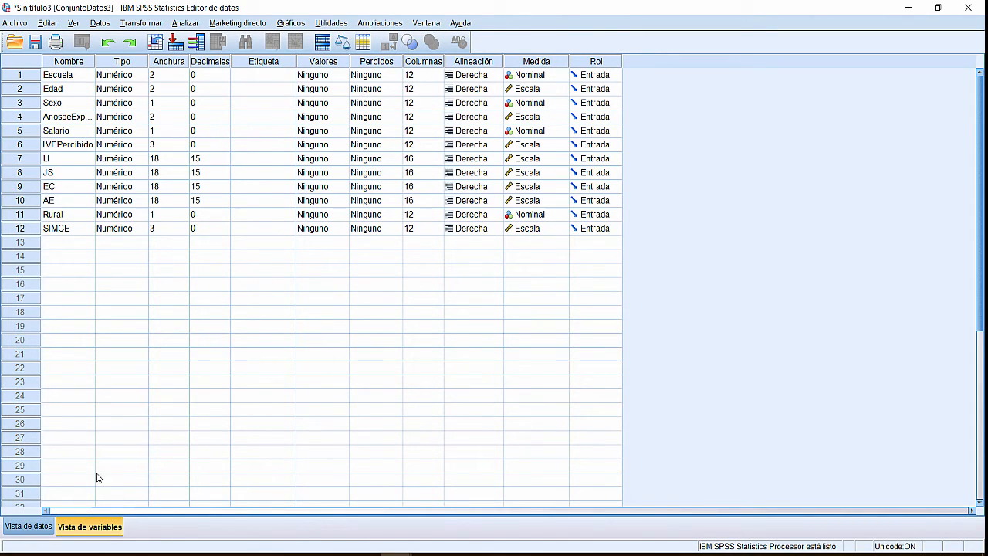
# Step: Inspect the imported values in Vista de datos, then return to Vista de variables
pyautogui.click(29, 527)
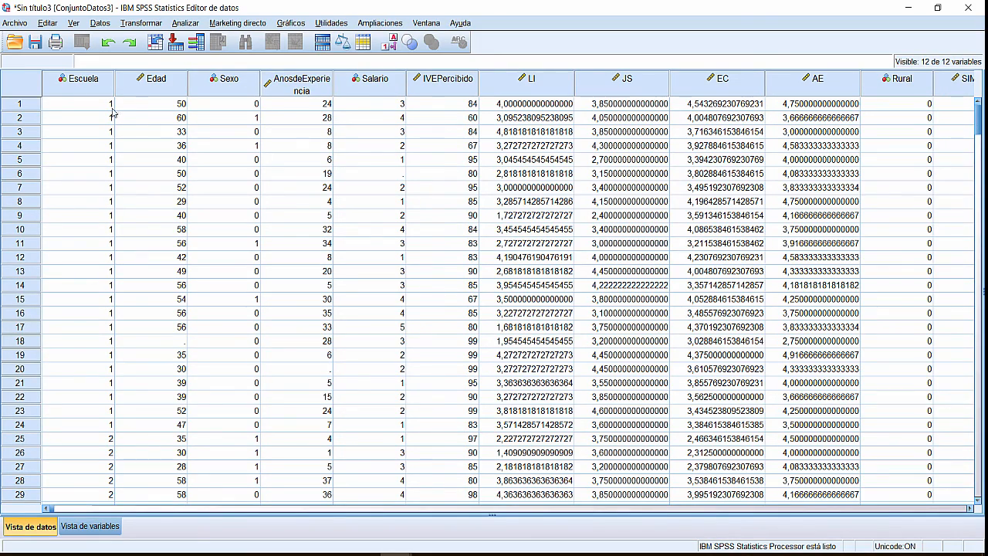
pyautogui.scroll(-6, 62, 205)
pyautogui.scroll(6, 63, 234)
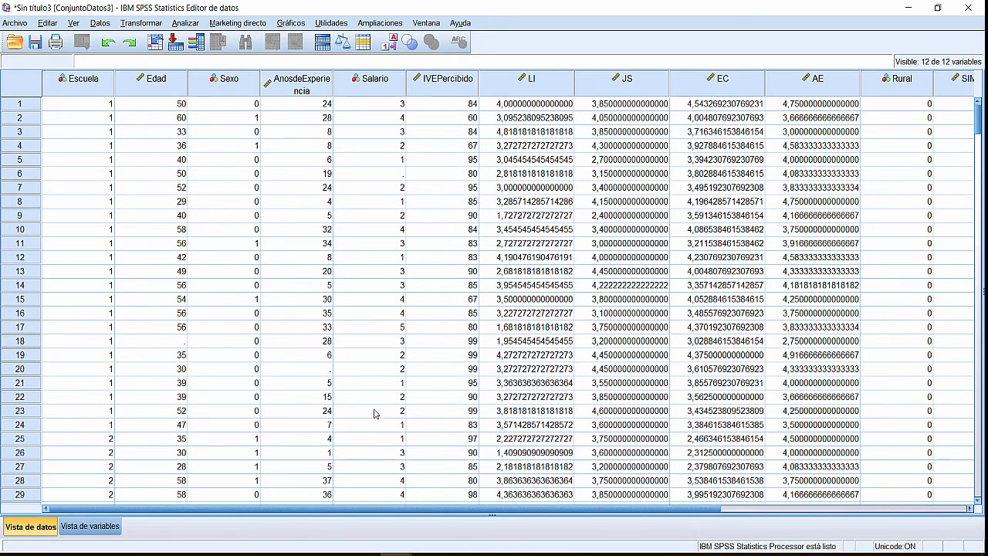
pyautogui.click(78, 528)
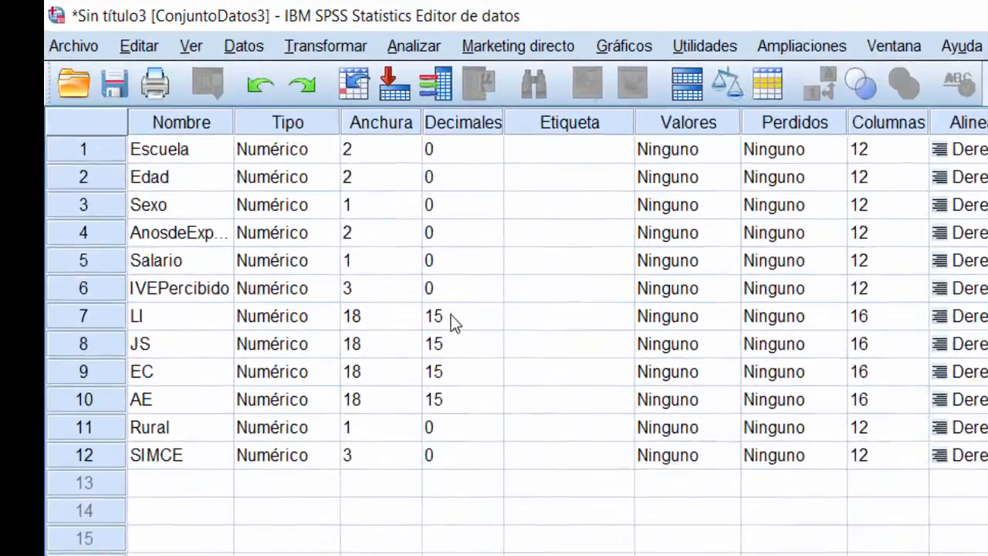
# Step: Change the Decimales of LI and JS from 15 to 2
pyautogui.click(202, 158)
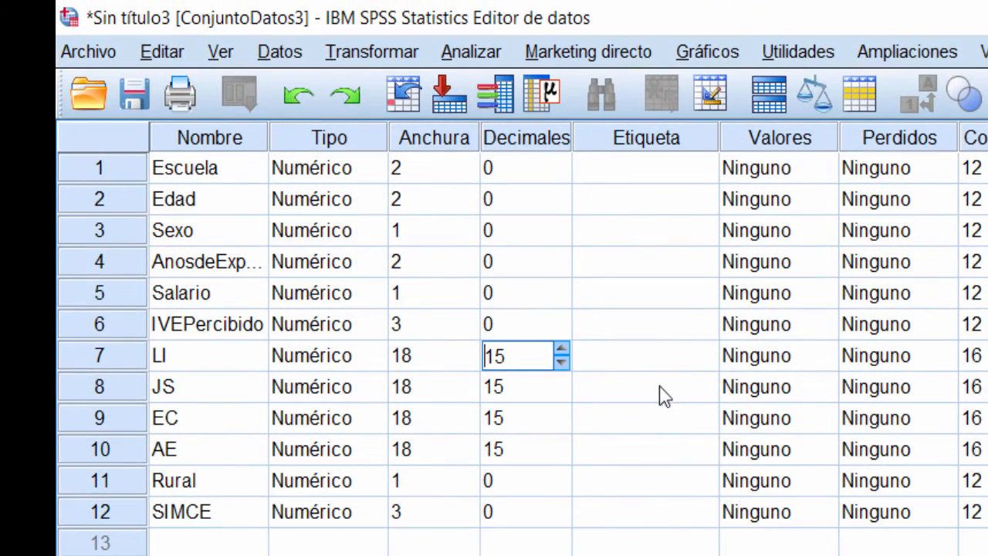
pyautogui.doubleClick(525, 357)
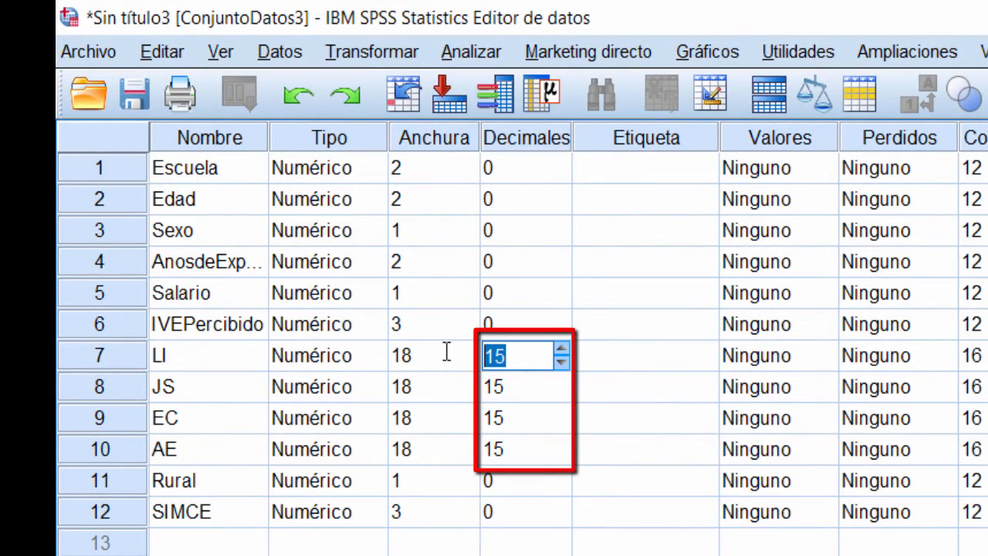
pyautogui.write('0')
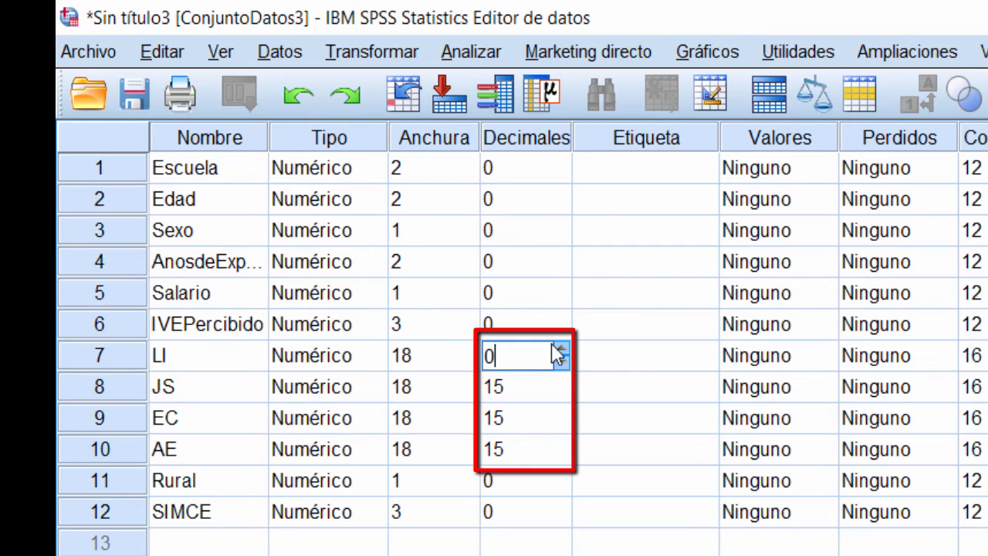
pyautogui.press('BackSpace')
pyautogui.write('2')
pyautogui.click(527, 390)
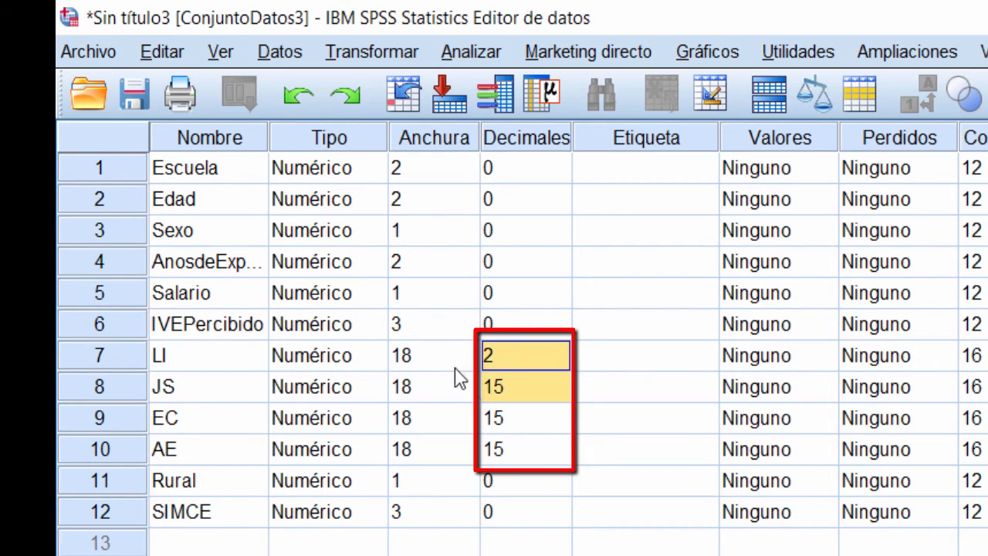
pyautogui.click(521, 398)
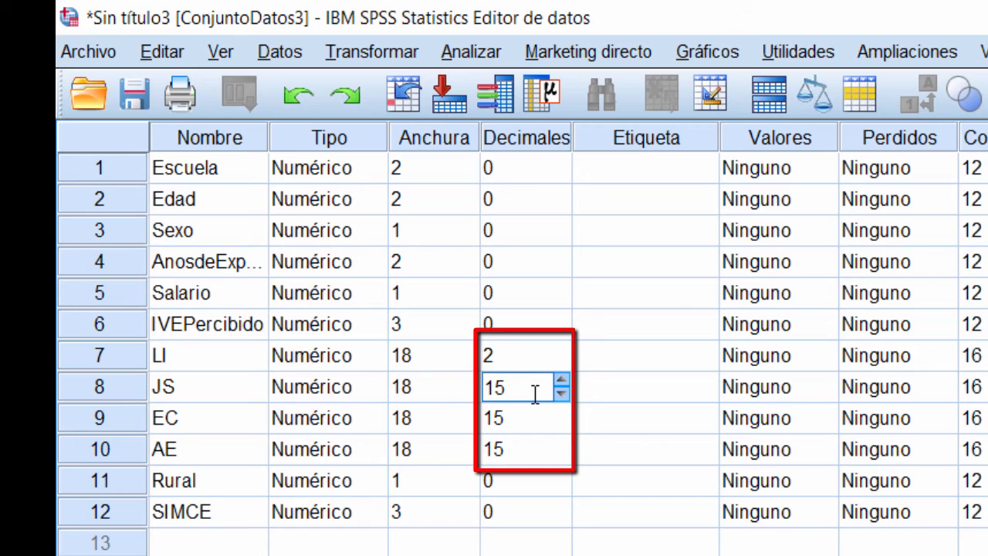
pyautogui.press('BackSpace')
pyautogui.write('2')
# Step: Set EC and AE to 2 decimals and view the data with the new formatting
pyautogui.click(537, 422)
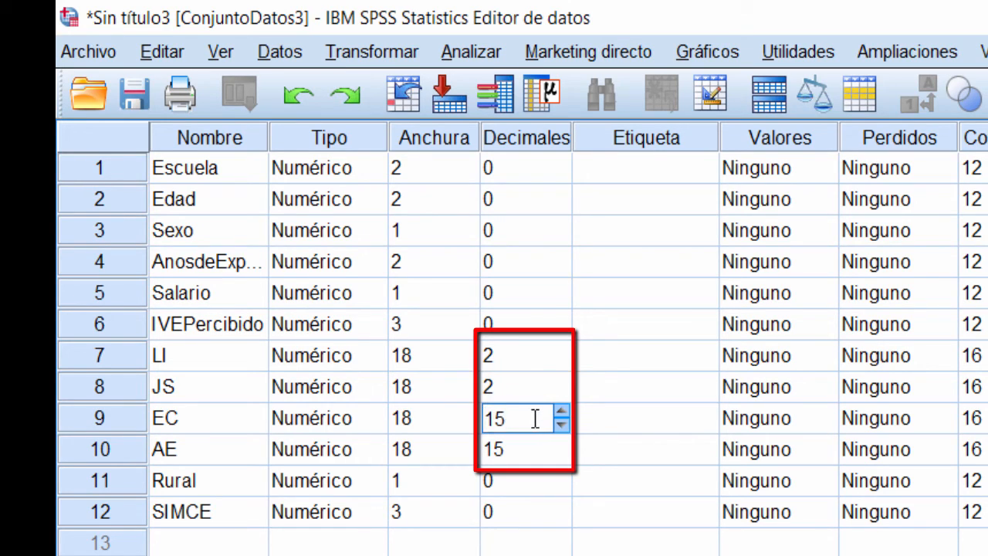
pyautogui.press('BackSpace')
pyautogui.press('BackSpace')
pyautogui.write('2')
pyautogui.click(538, 450)
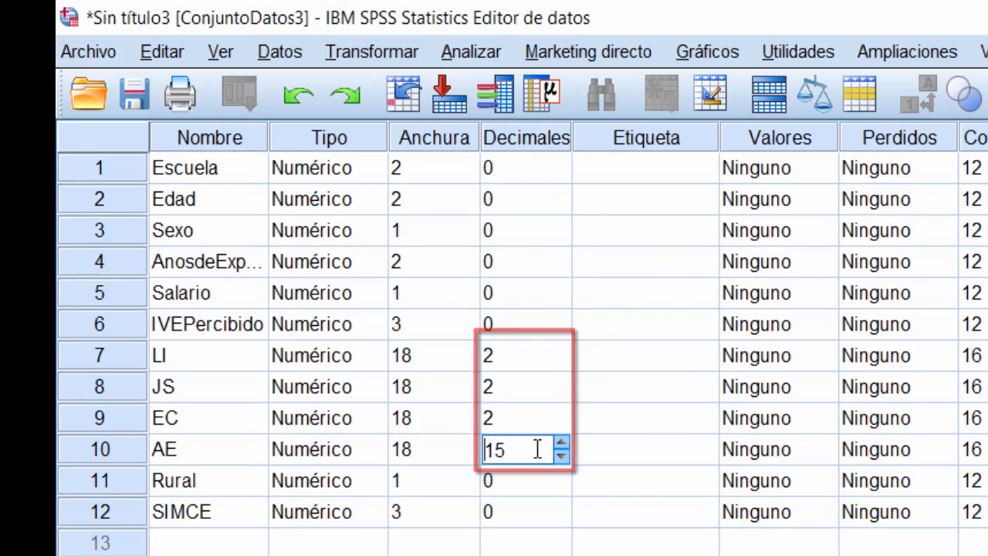
pyautogui.press('BackSpace')
pyautogui.press('BackSpace')
pyautogui.write('2')
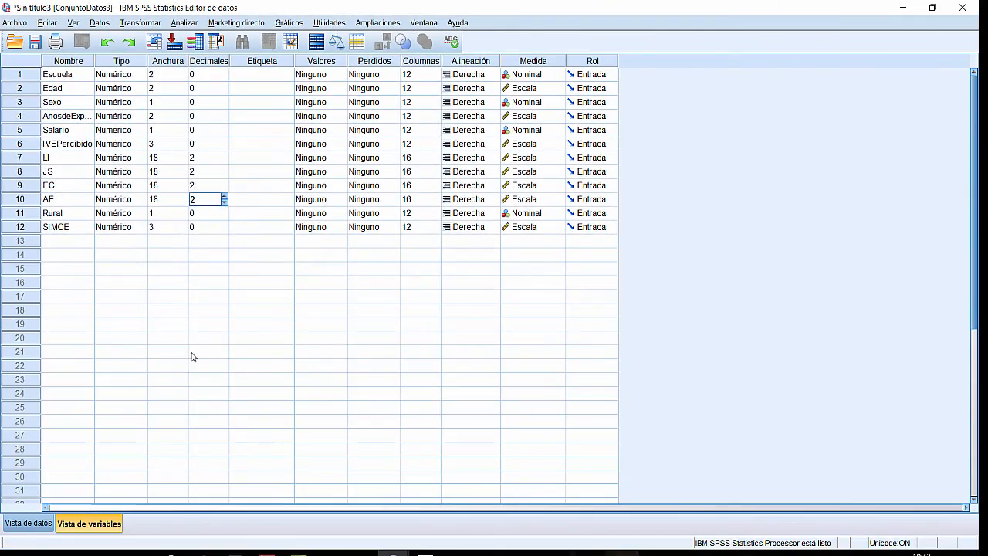
pyautogui.click(195, 355)
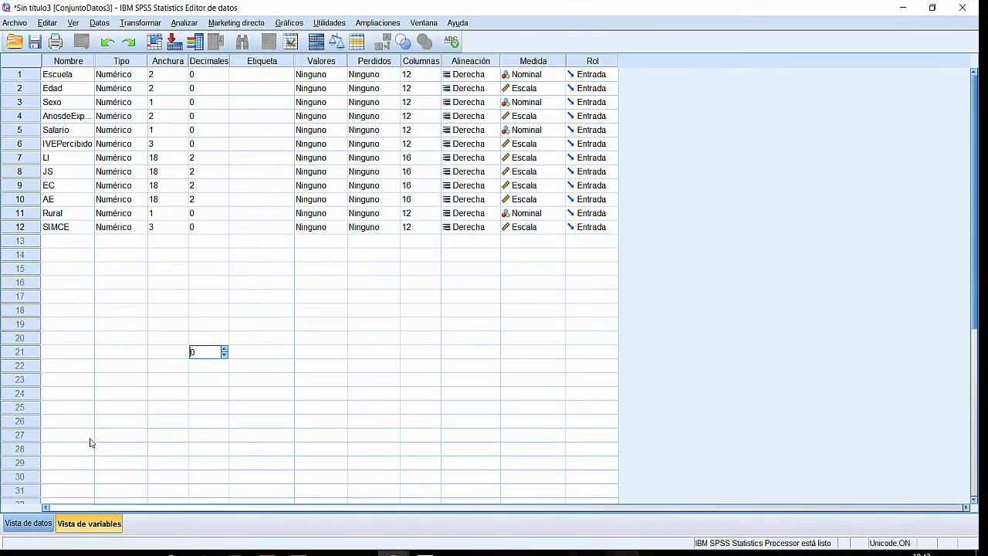
pyautogui.click(29, 522)
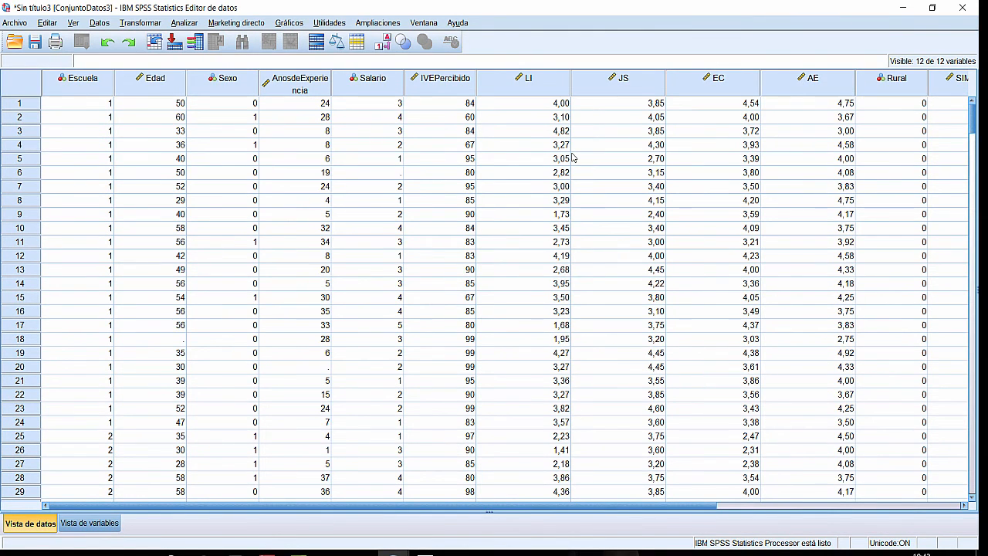